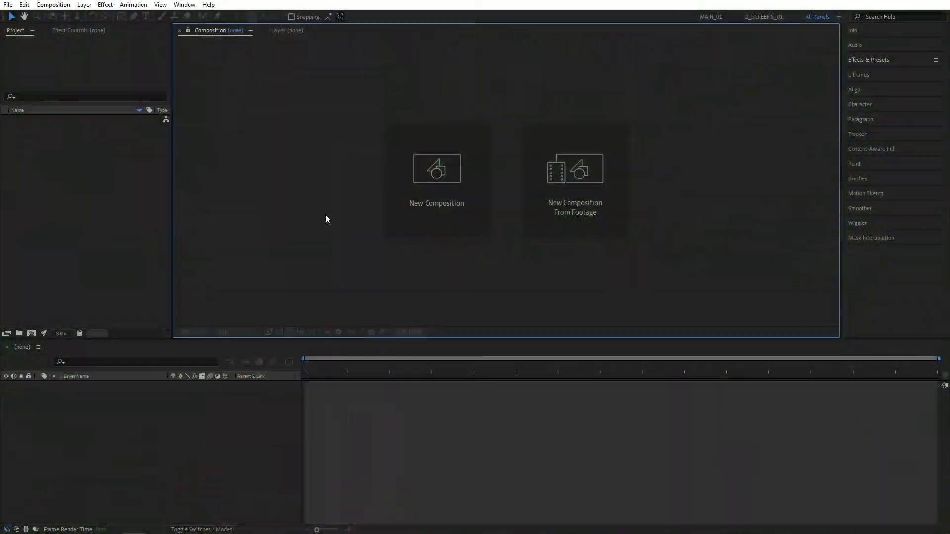
Create a 1920×1080, 30 fps composition named Render and display Title/Action Safe guides.
click(456, 206)
text(R)
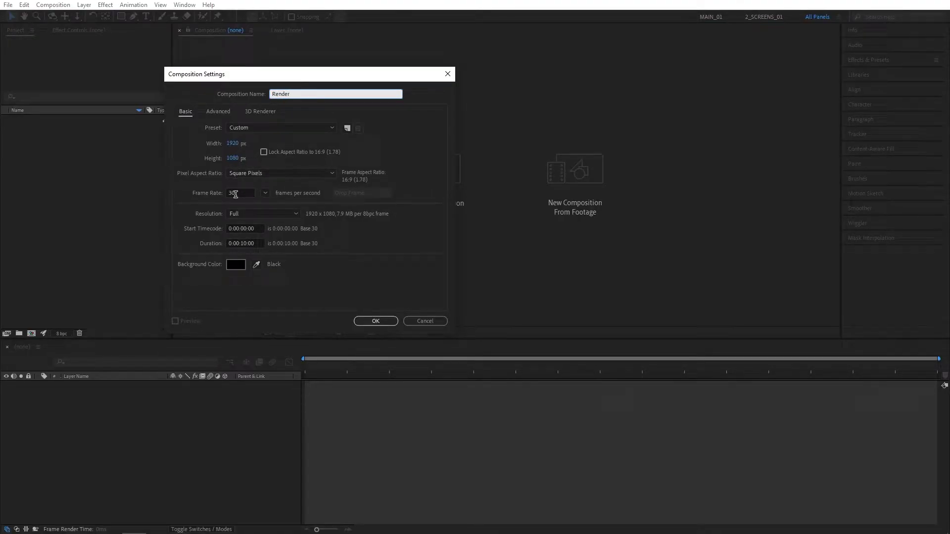
text(ender)
click(375, 321)
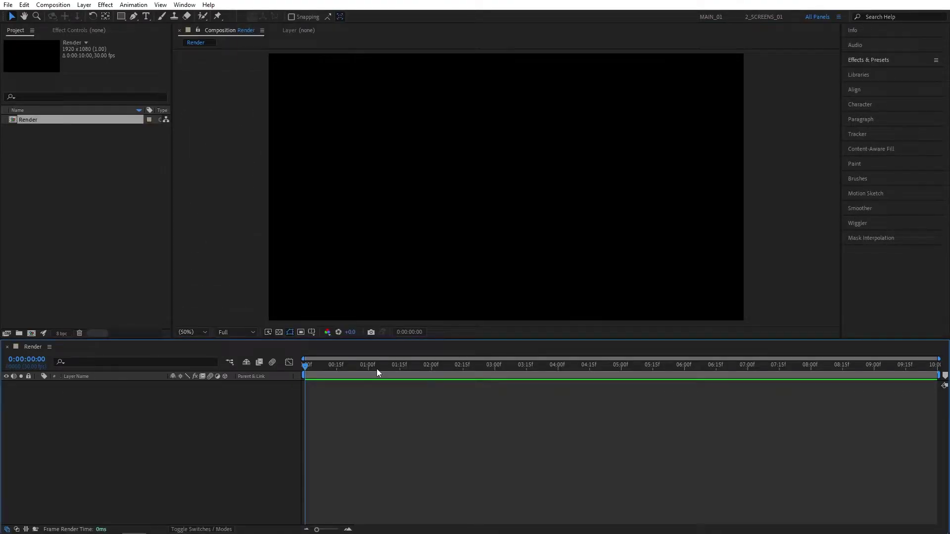
click(312, 333)
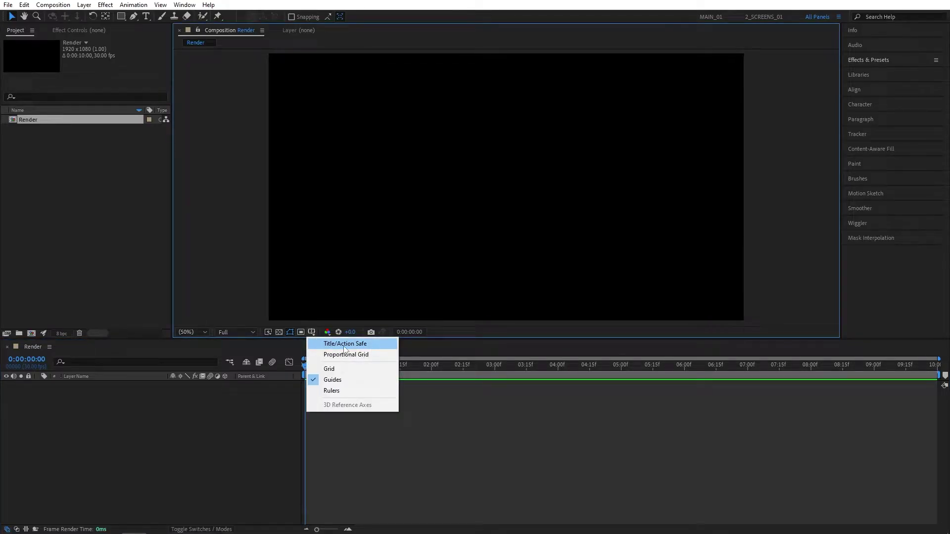
click(376, 345)
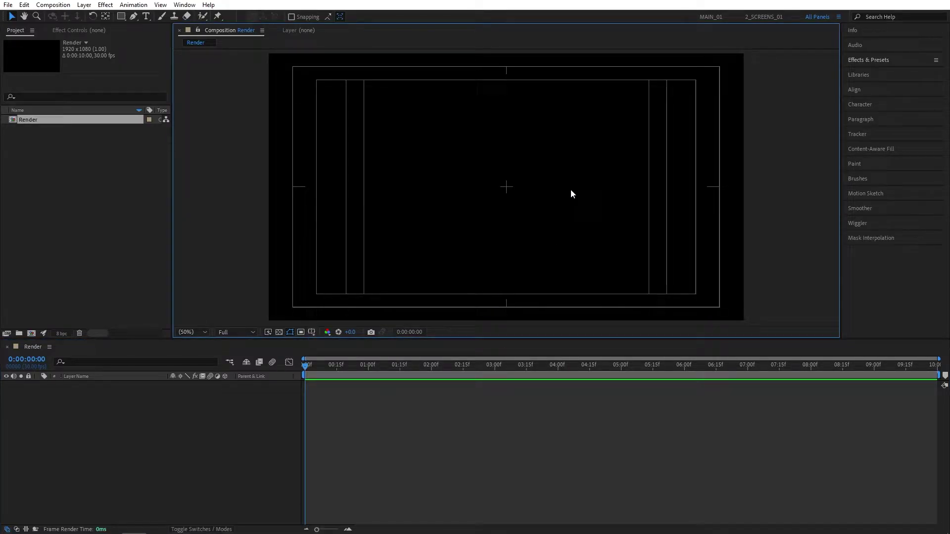
Set up the Ellipse tool with no fill and a solid white stroke.
click(123, 18)
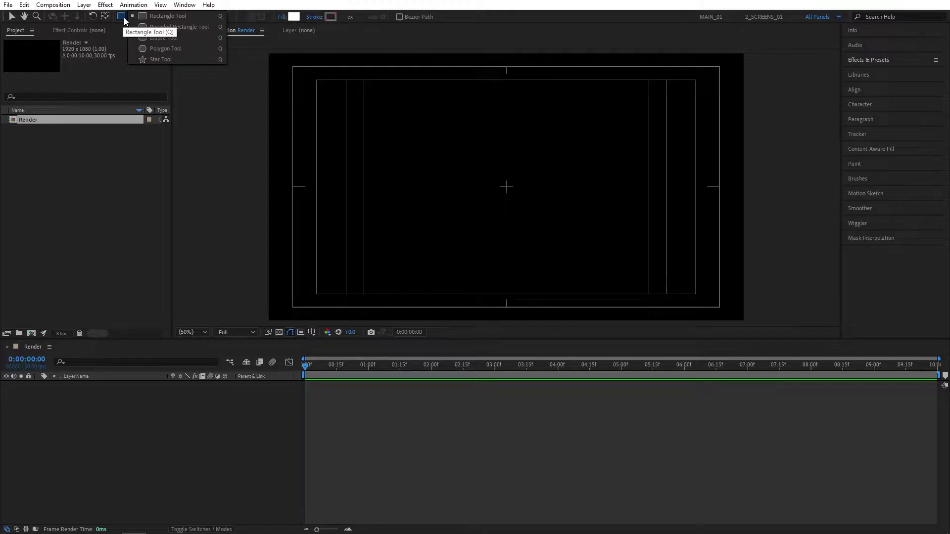
click(179, 43)
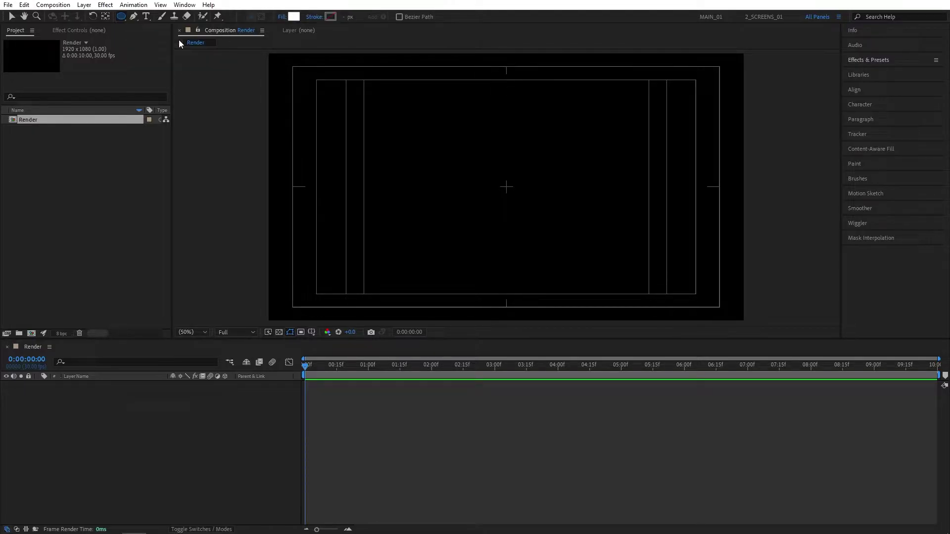
click(284, 19)
click(424, 87)
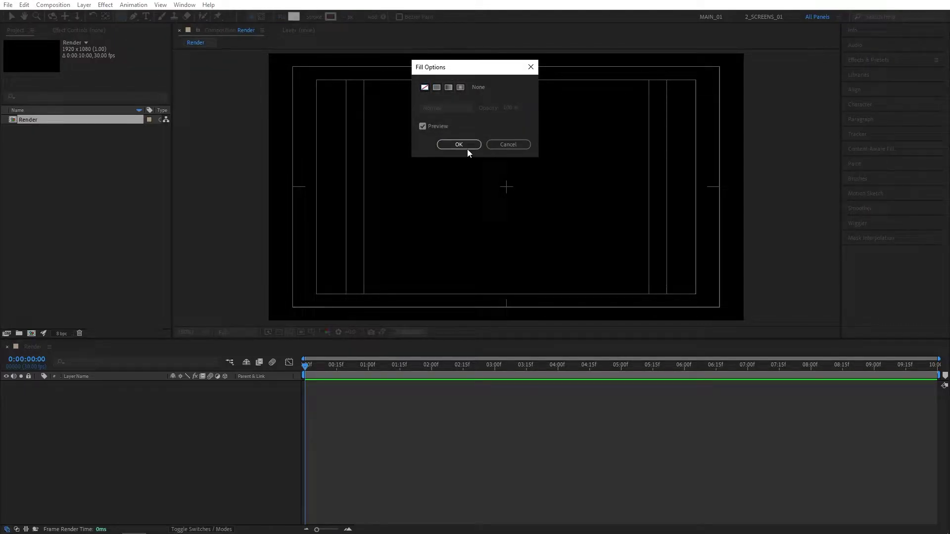
click(460, 145)
click(316, 18)
click(434, 87)
click(452, 144)
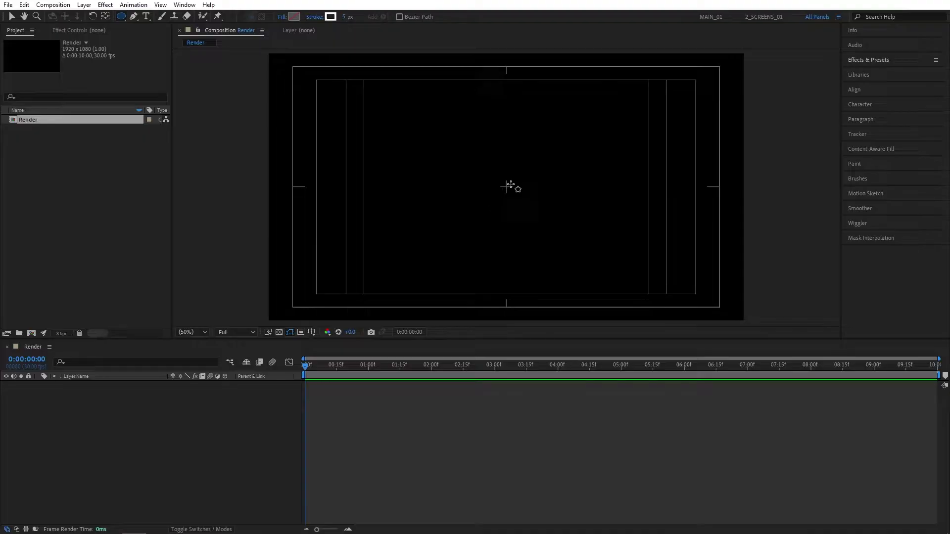
Draw a perfect circle from the canvas centre and rename its layer Dot.
scroll(510, 184, up, 6)
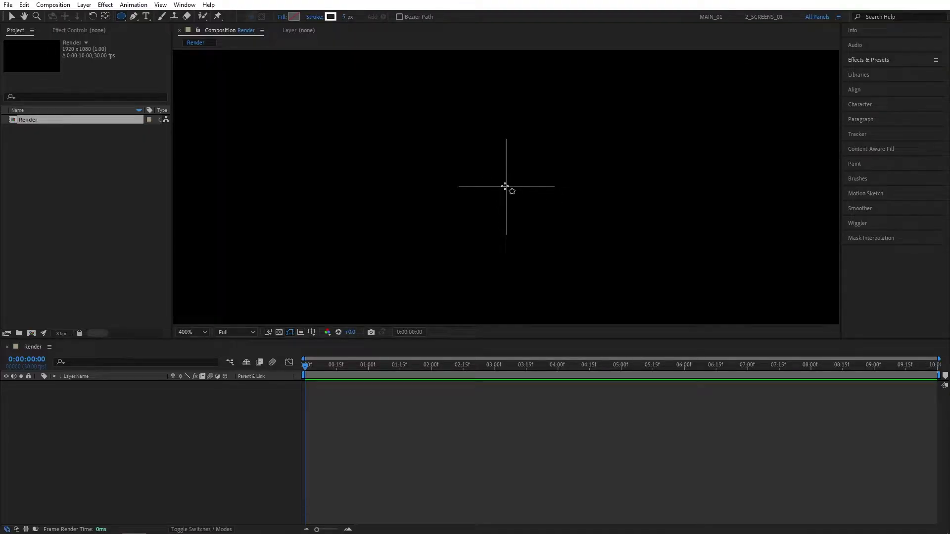
drag(506, 187, 530, 201)
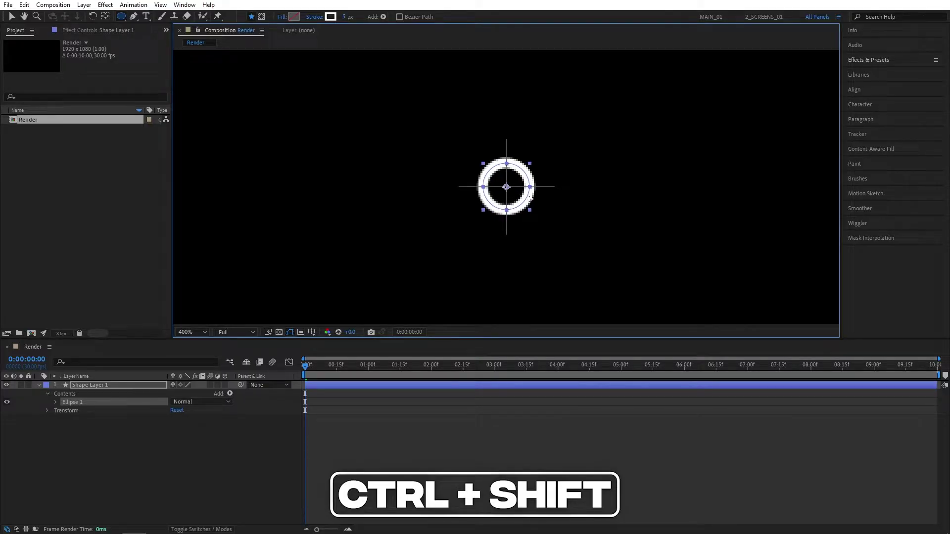
click(128, 385)
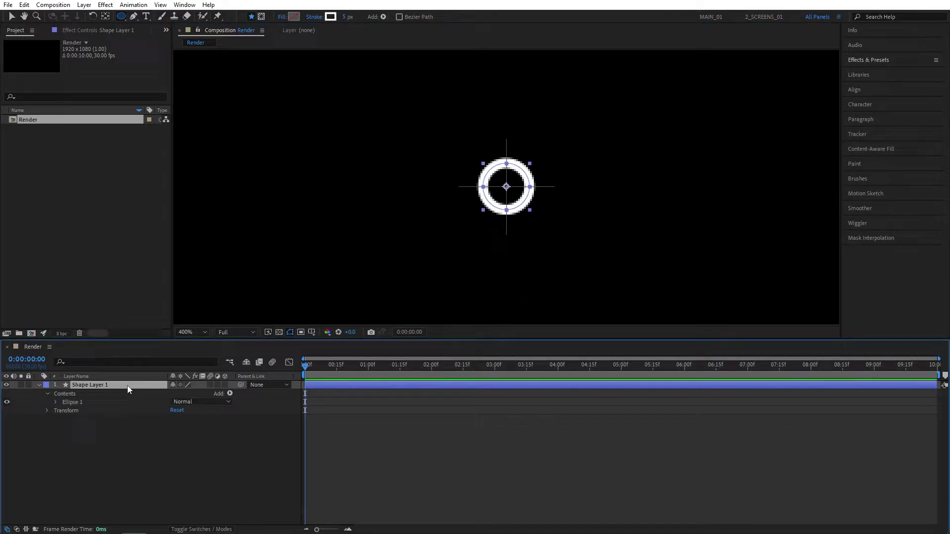
key(Return)
text(Dot)
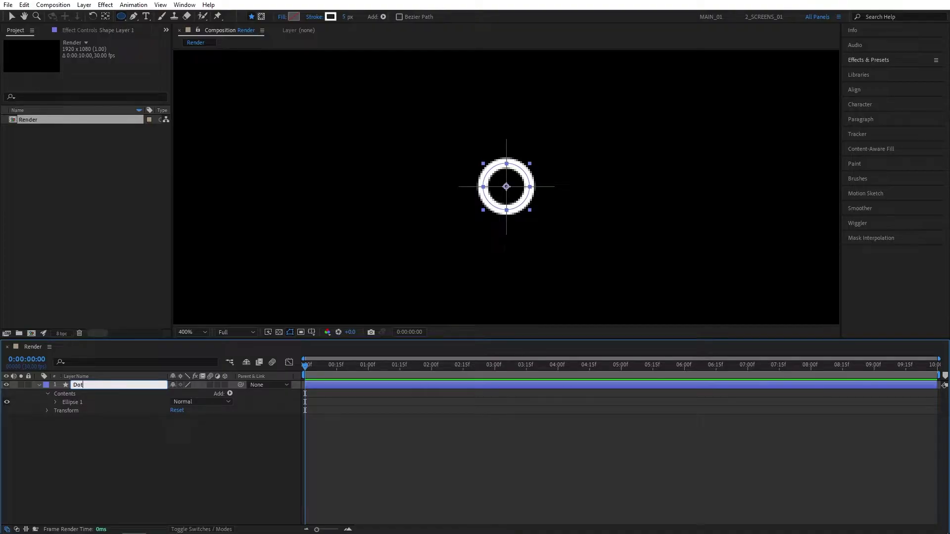
click(117, 461)
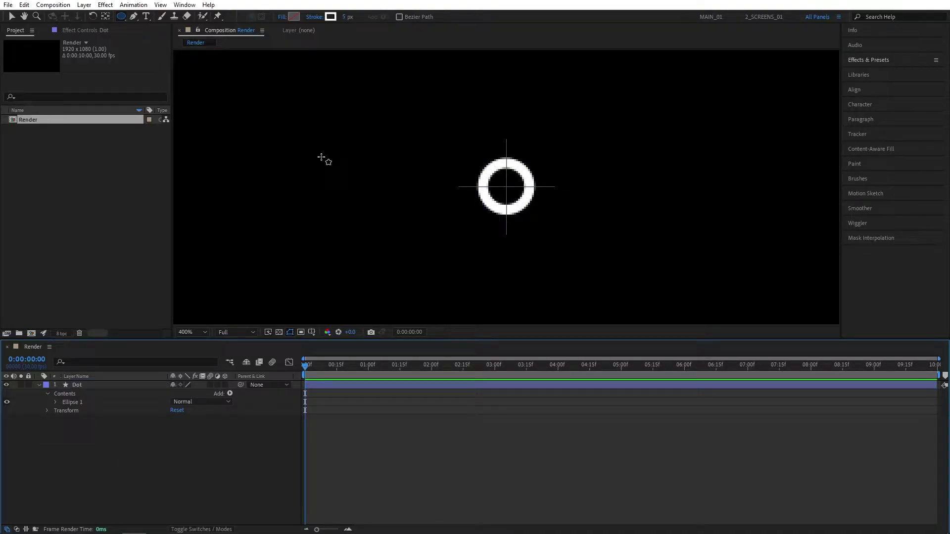
Pen a three-point diagonal-then-horizontal line from the ring and name it Line 1.
click(132, 18)
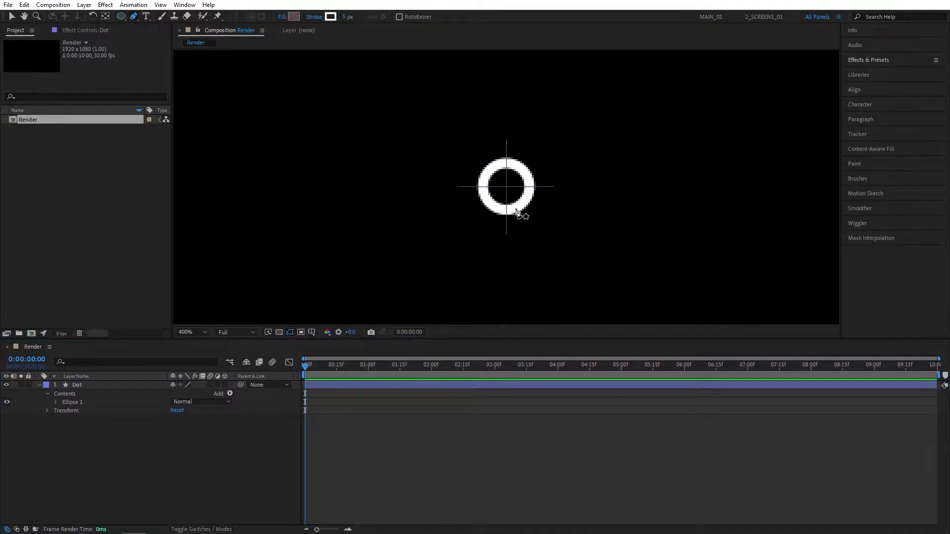
scroll(516, 213, down, 3)
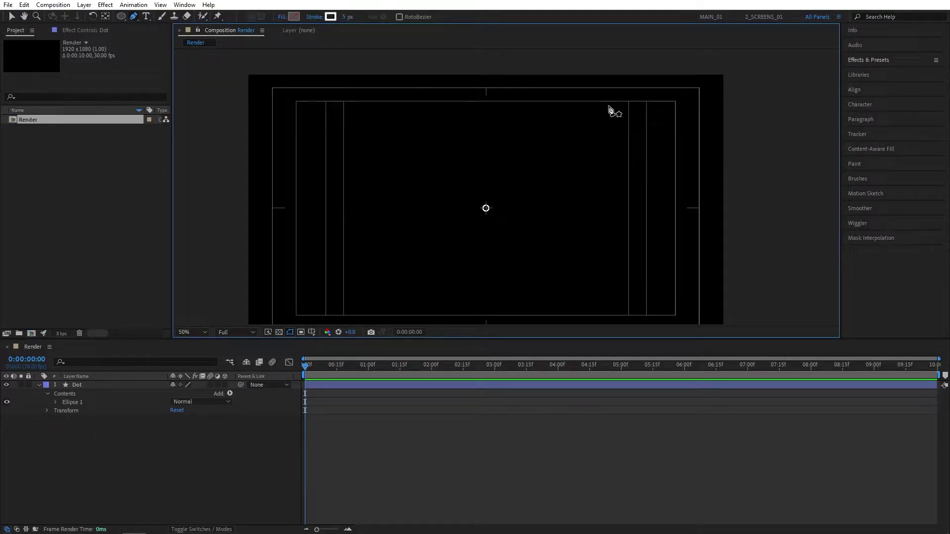
scroll(544, 220, up, 2)
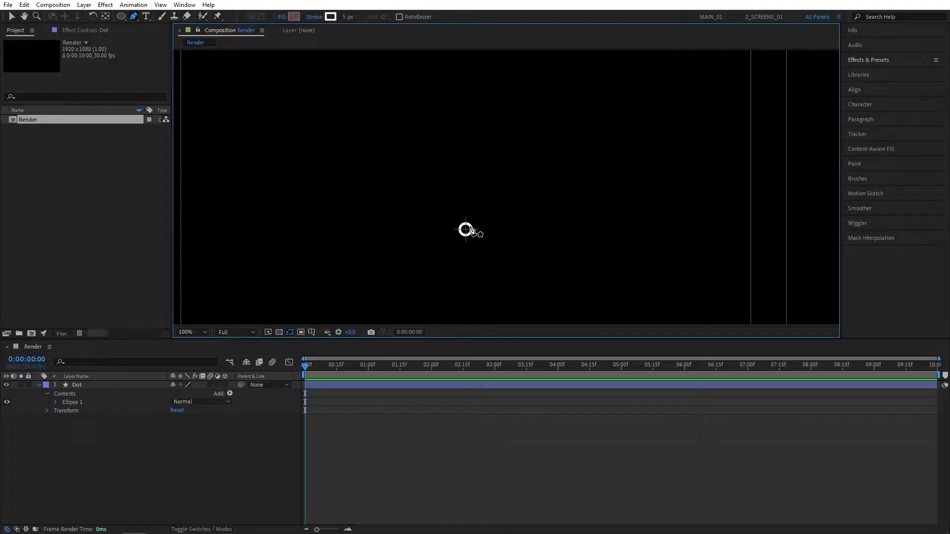
click(470, 228)
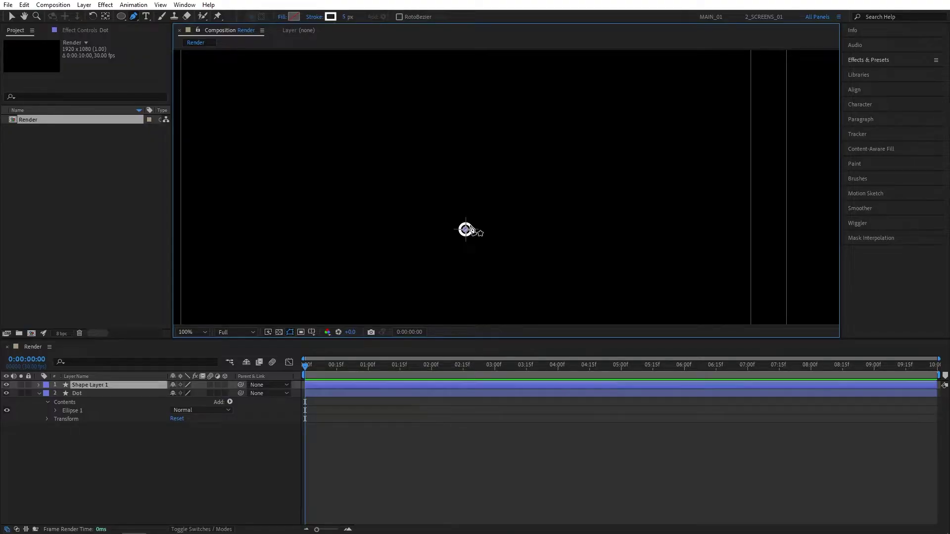
click(529, 167)
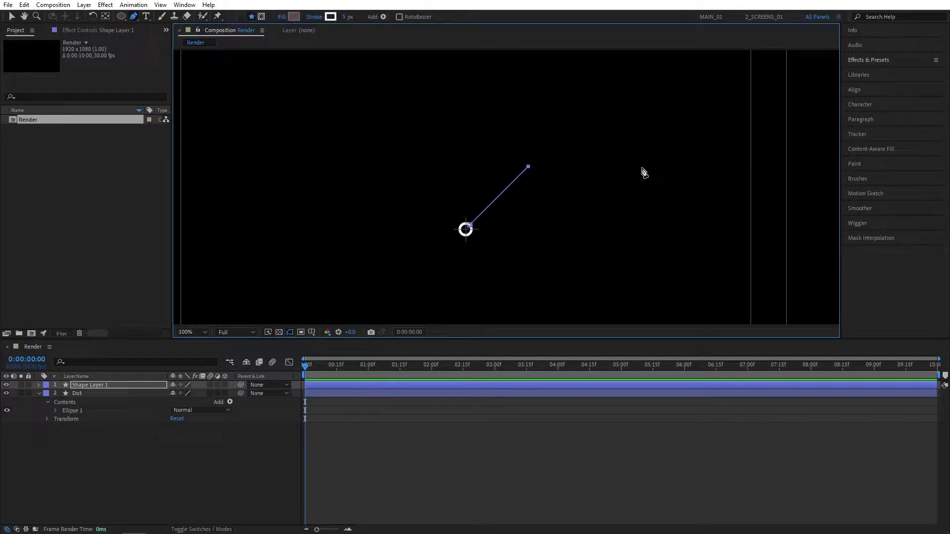
click(575, 167)
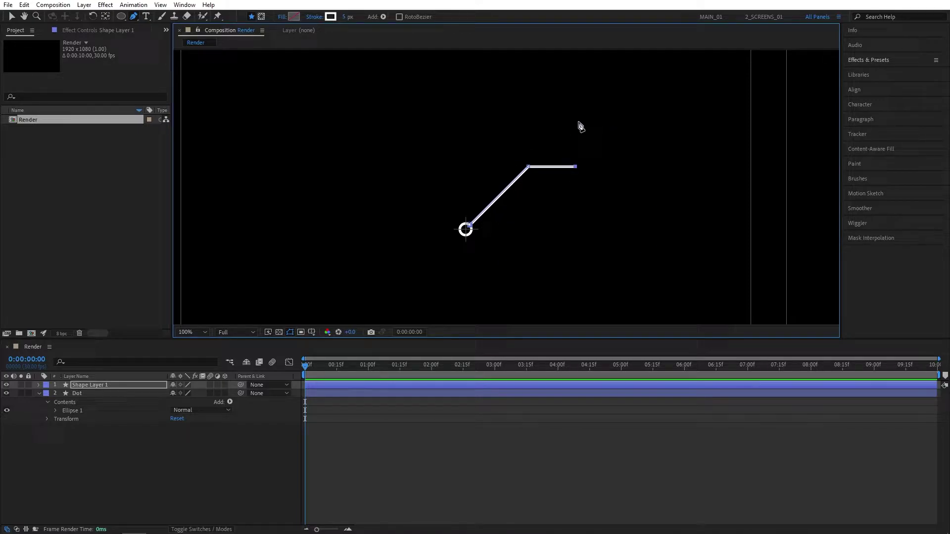
click(123, 385)
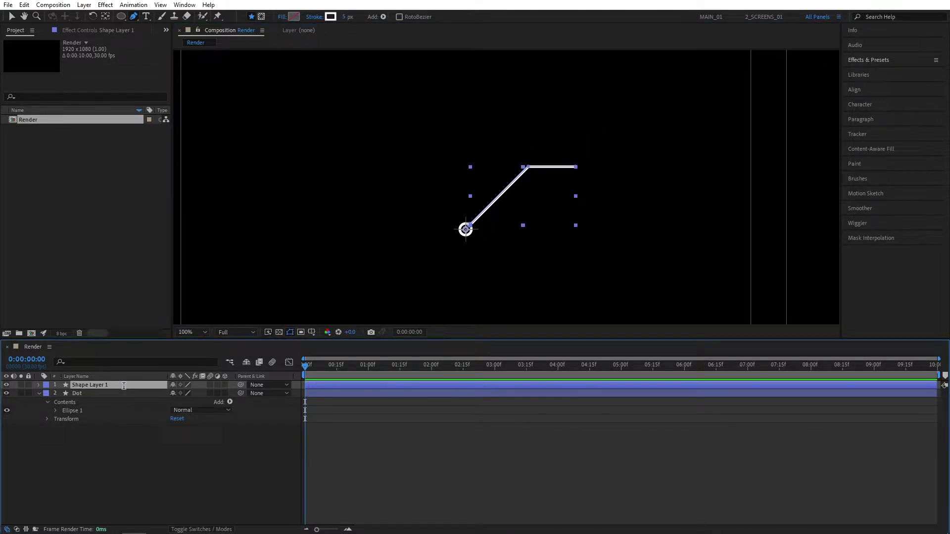
key(Return)
text(Line)
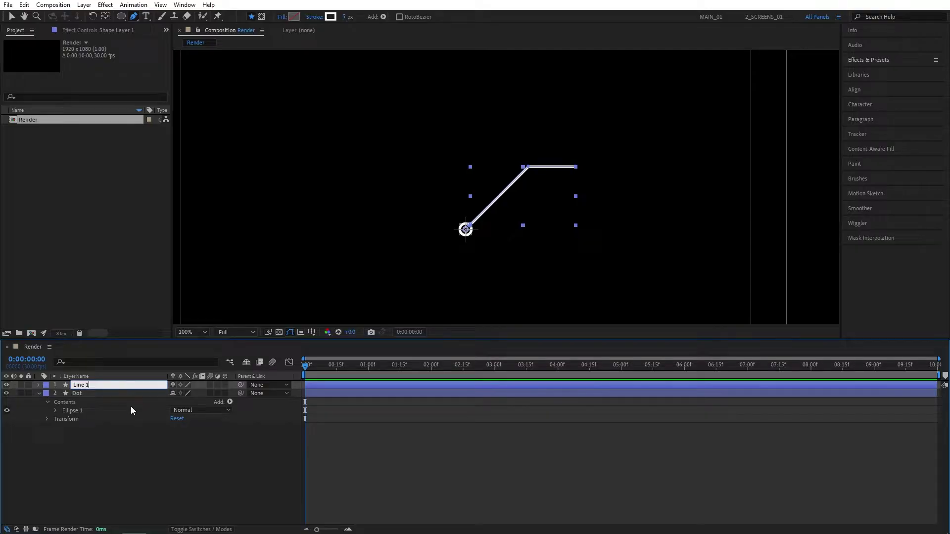
click(134, 458)
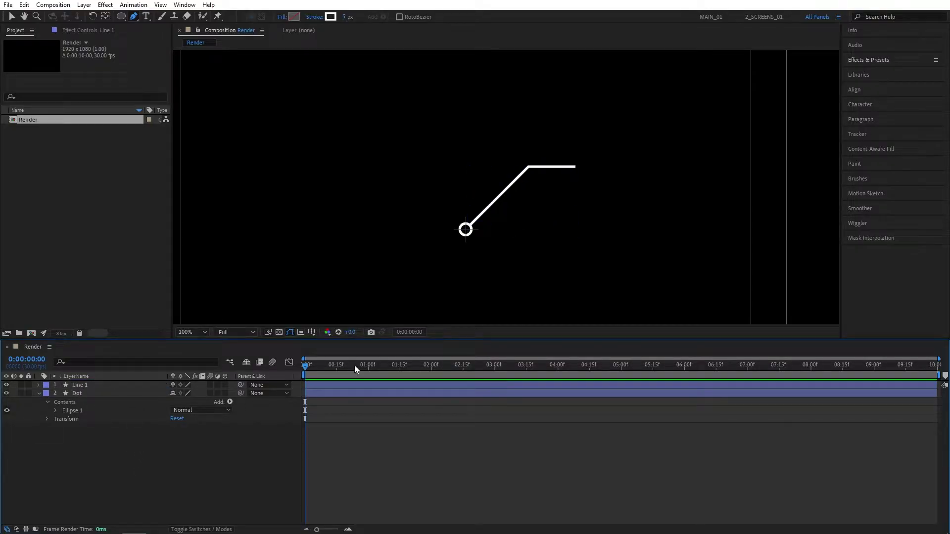
Draw a vertical two-point line through Line 1's end and name it Line 2.
drag(558, 187, 515, 178)
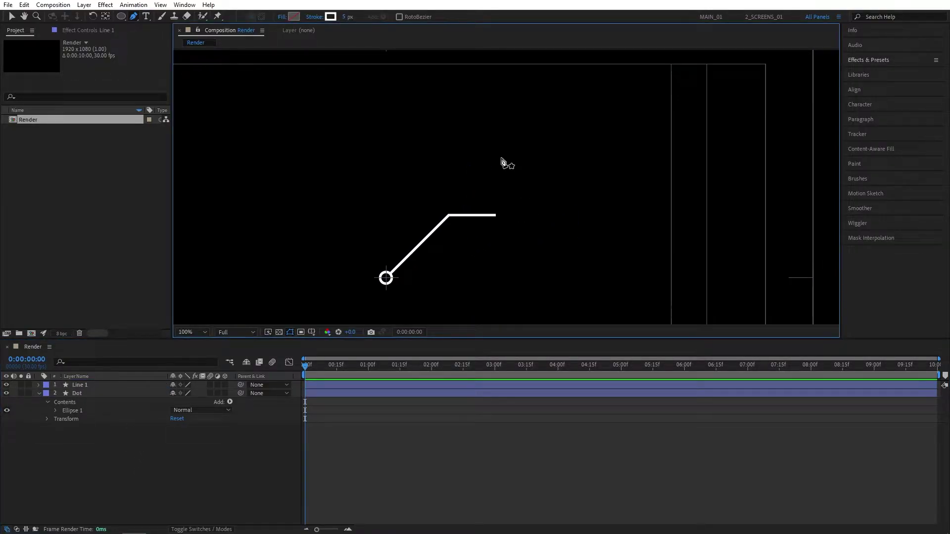
click(497, 169)
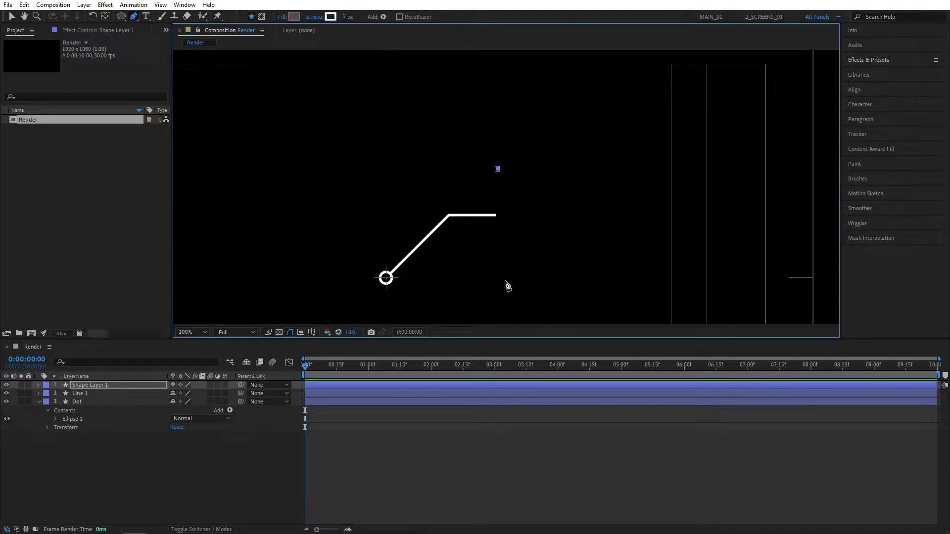
click(498, 257)
click(131, 387)
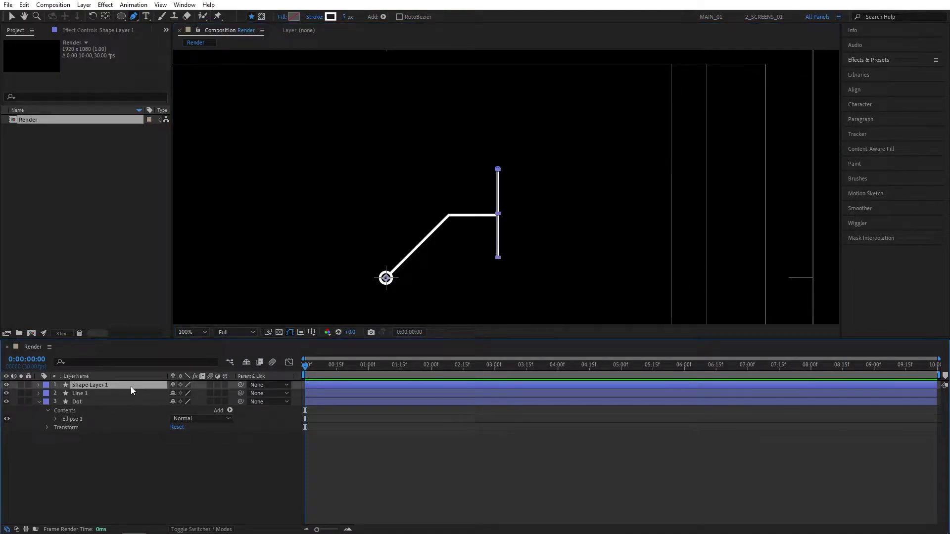
key(Return)
text(Line 2)
click(151, 454)
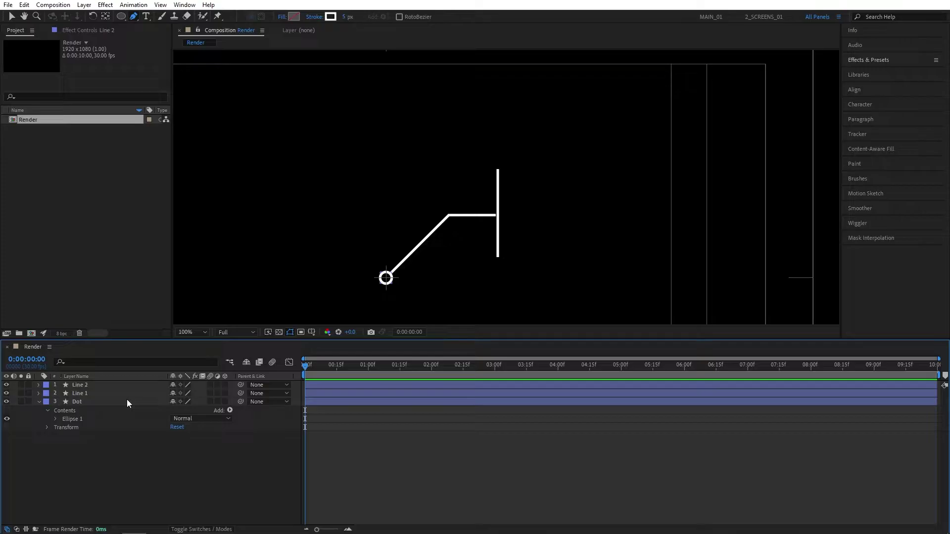
click(13, 19)
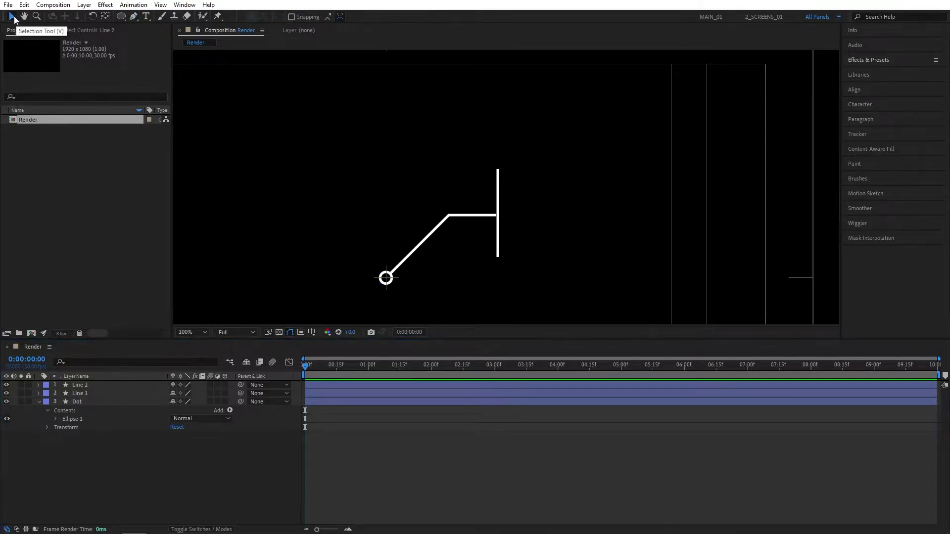
click(82, 385)
key(period)
drag(542, 217, 538, 186)
key(period)
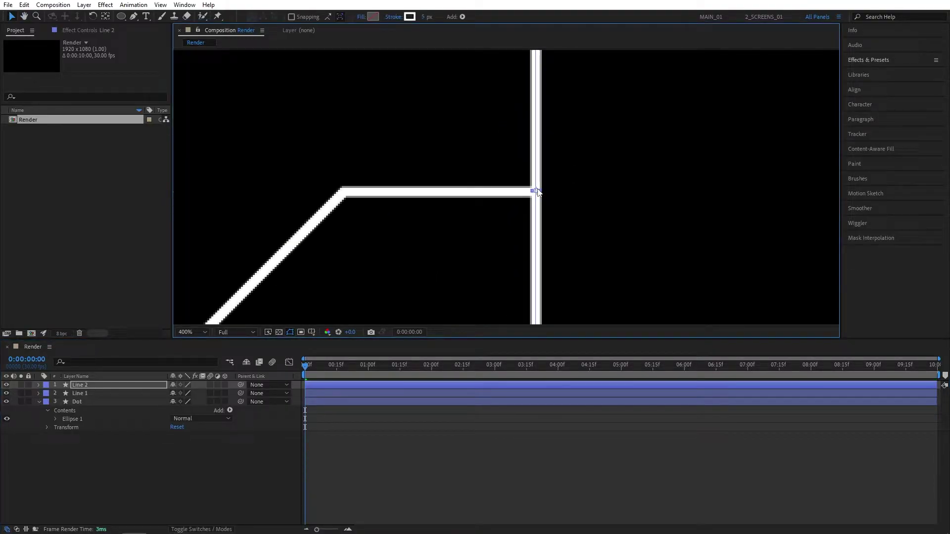
click(197, 467)
Set up the Rectangle tool with a solid fill and no stroke.
key(comma)
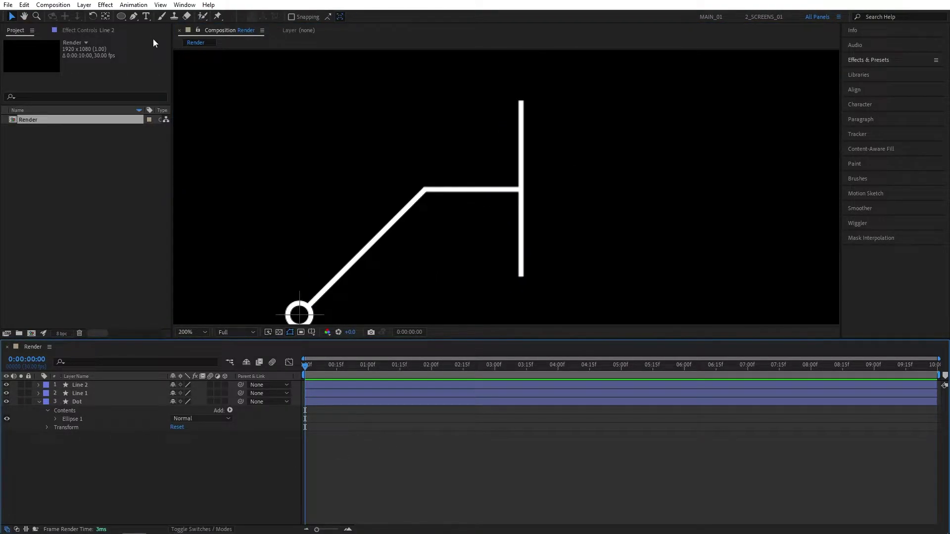
drag(121, 16, 160, 18)
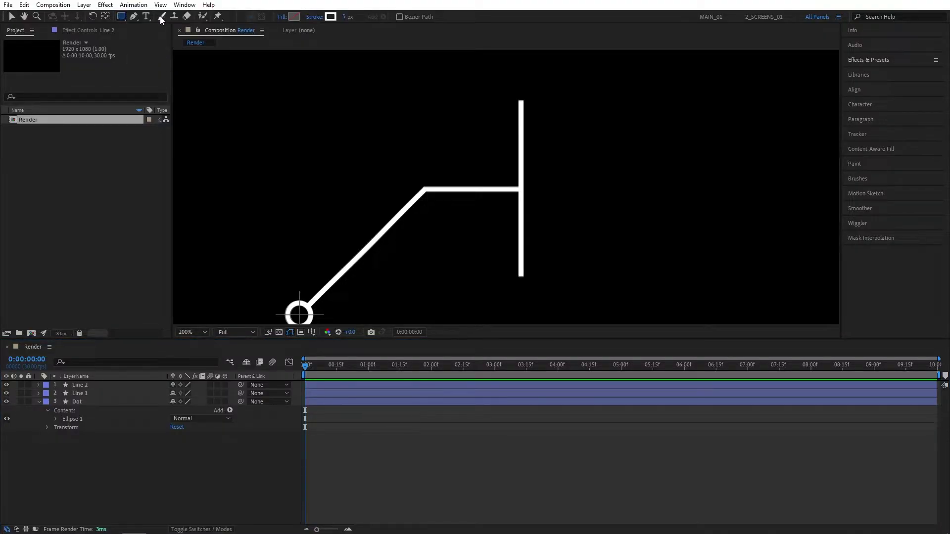
click(282, 17)
click(437, 87)
click(459, 144)
click(313, 17)
click(427, 87)
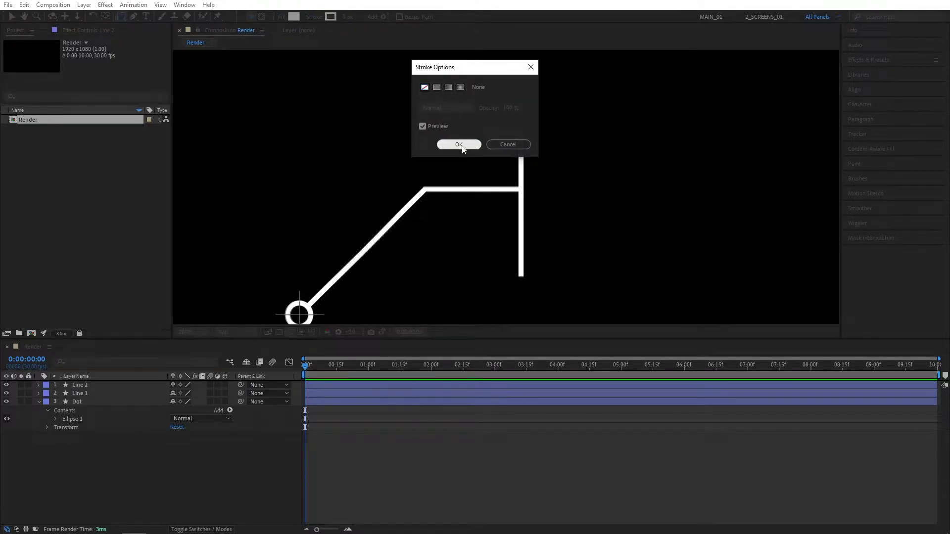
click(459, 144)
Draw a white rectangle right of the vertical line and start renaming its layer.
key(comma)
drag(612, 178, 476, 185)
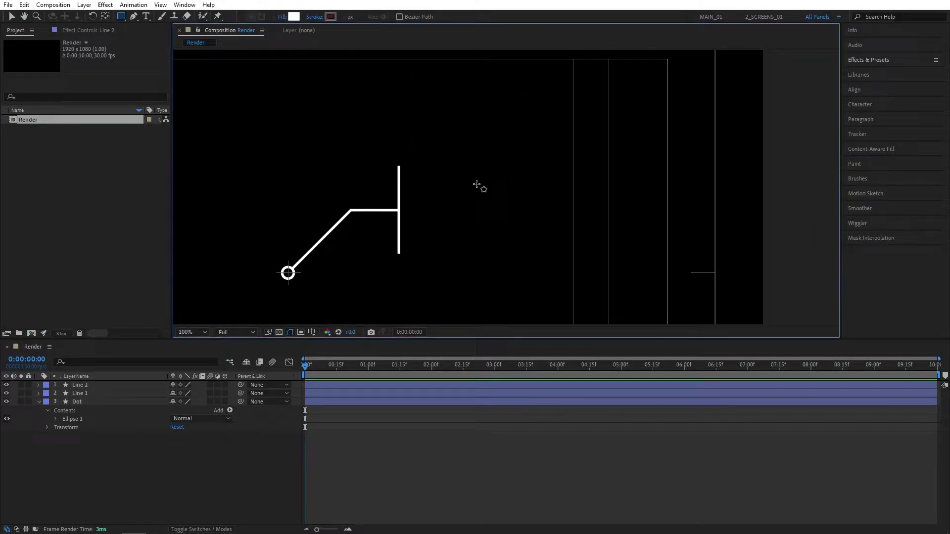
drag(410, 169, 599, 206)
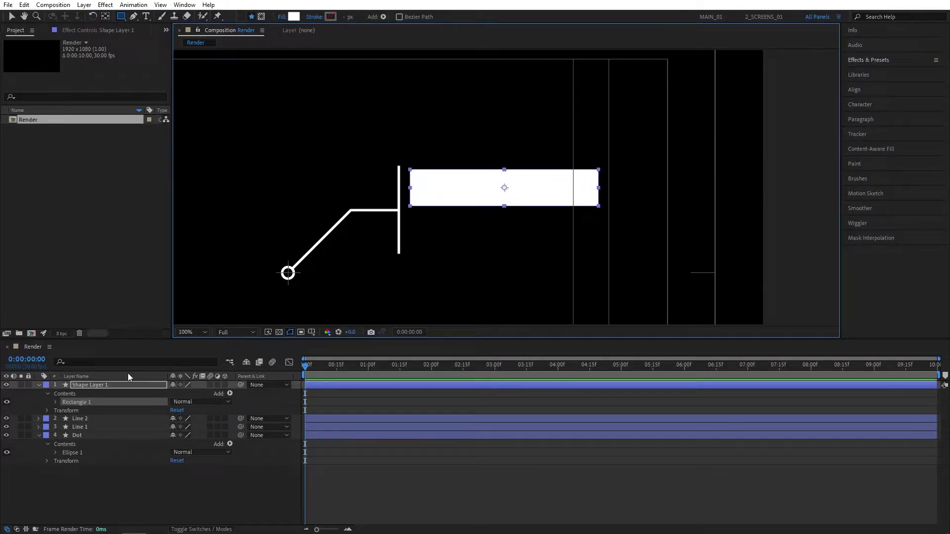
click(103, 385)
key(Return)
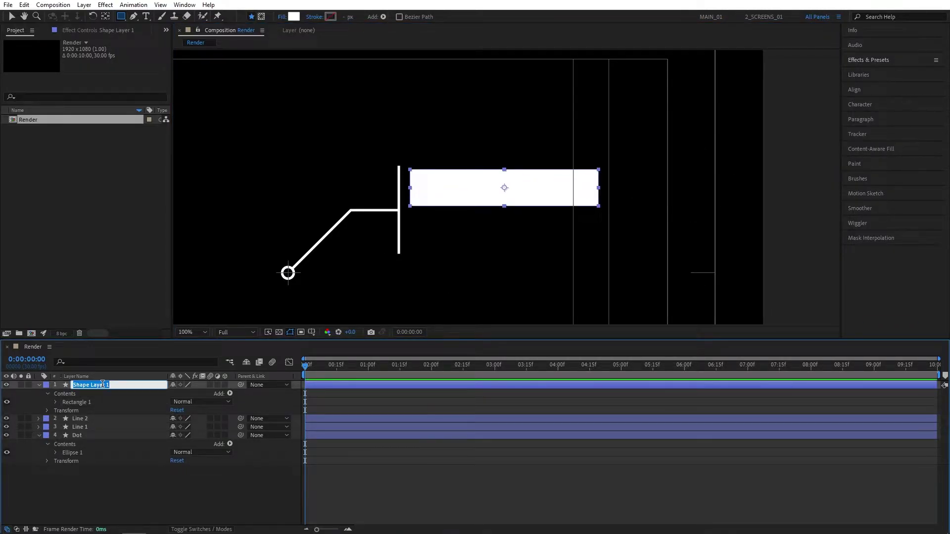
Name the layer Ph 1 and set its rectangle path size to 400 × 90.
text(Ph)
click(115, 403)
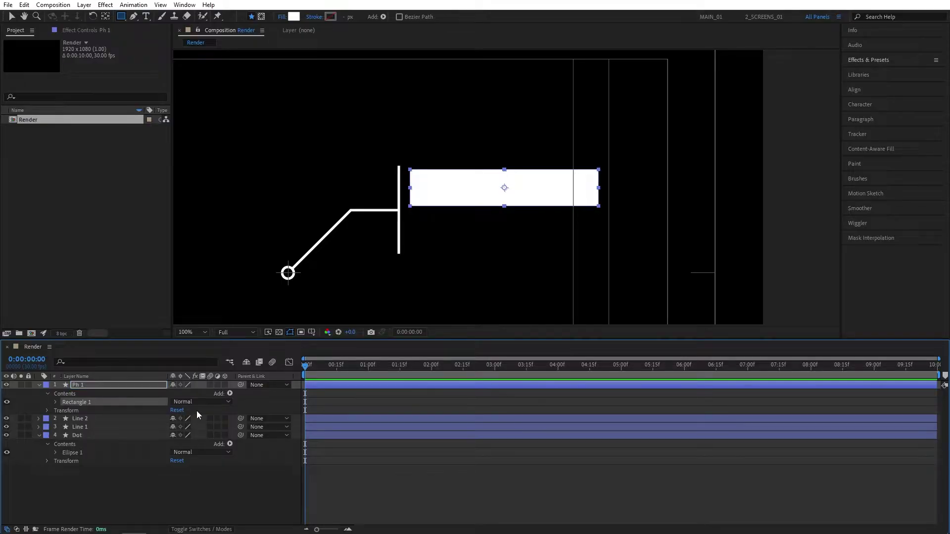
click(55, 402)
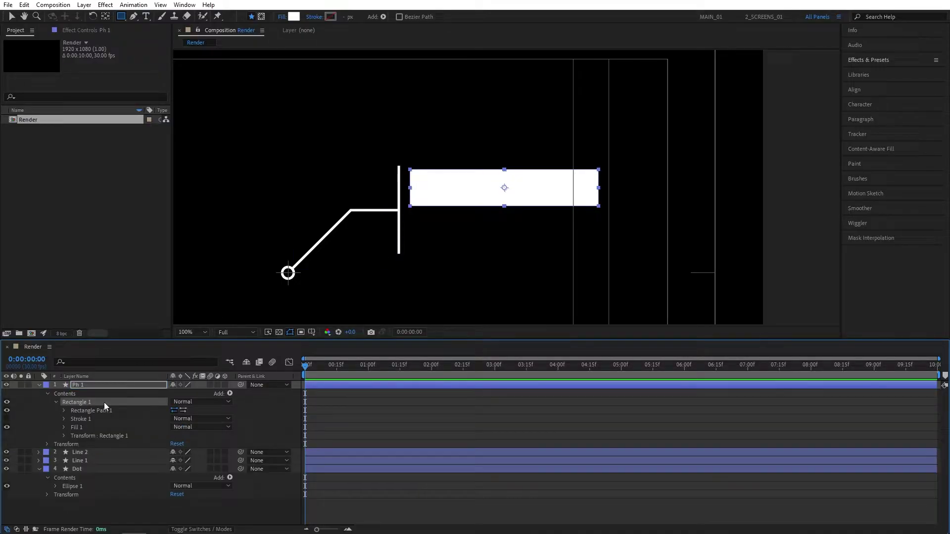
click(62, 411)
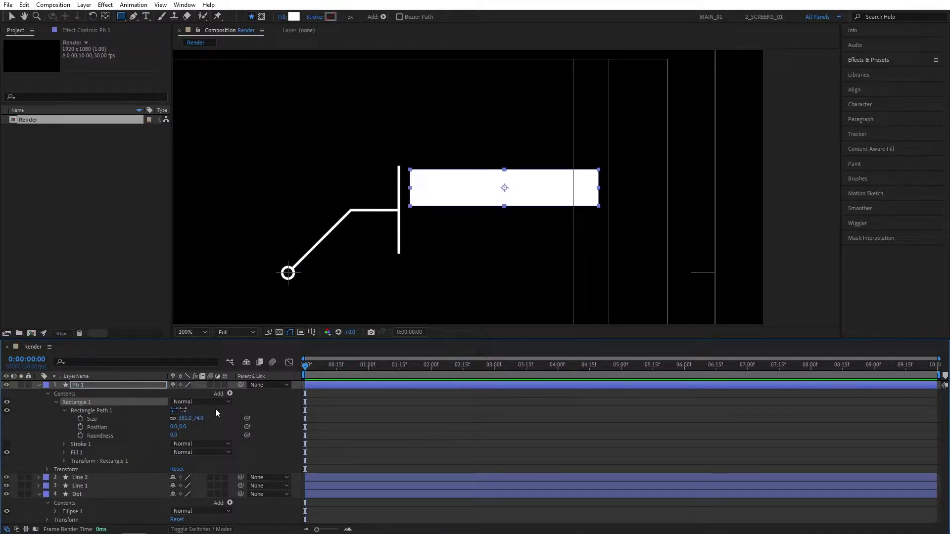
click(185, 419)
text(400)
key(Tab)
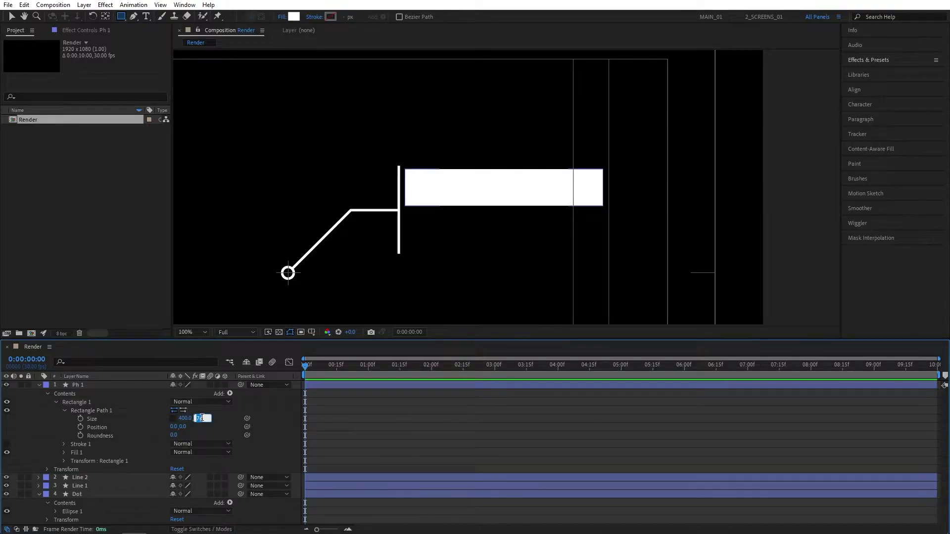
text(90)
key(Return)
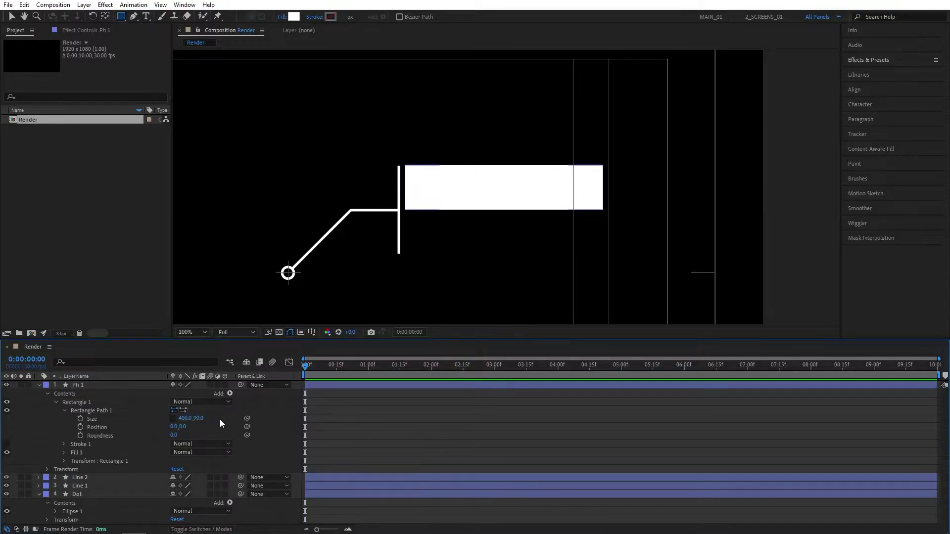
click(84, 384)
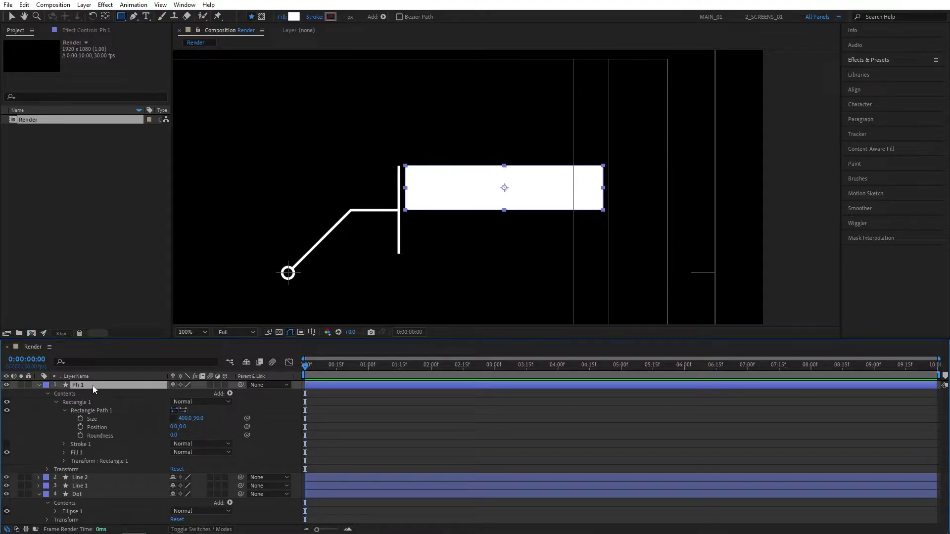
Move Ph 1's anchor point to the rectangle's left edge with the Pan Behind tool.
click(108, 18)
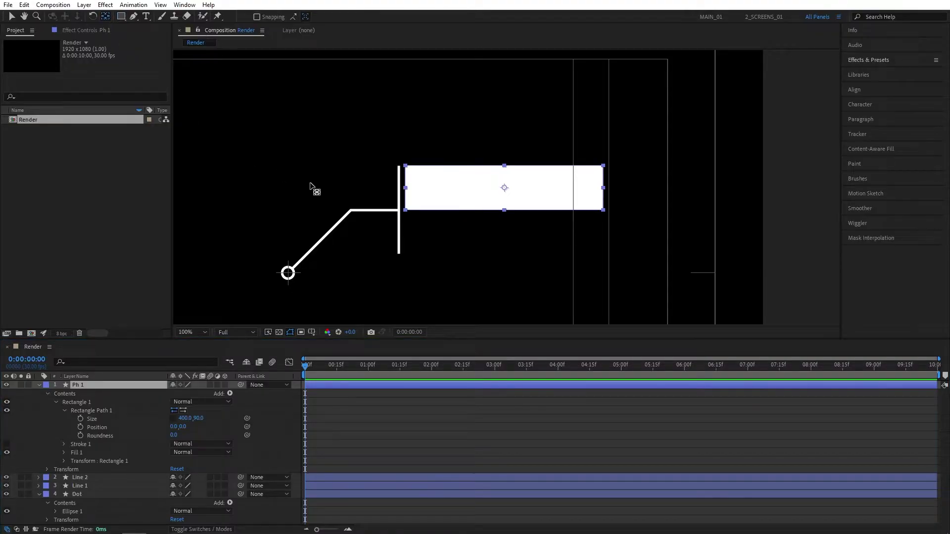
drag(502, 187, 431, 189)
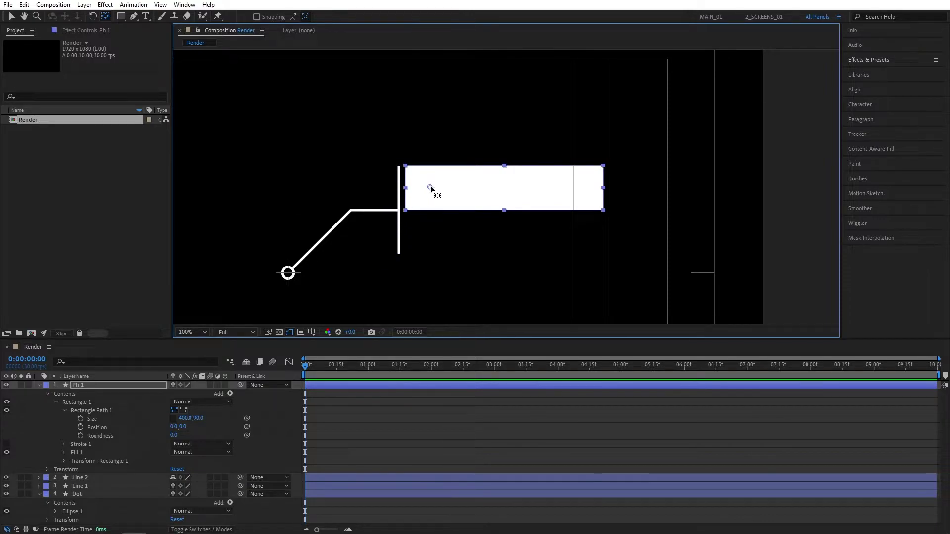
drag(430, 188, 405, 188)
click(10, 16)
scroll(434, 210, up, 2)
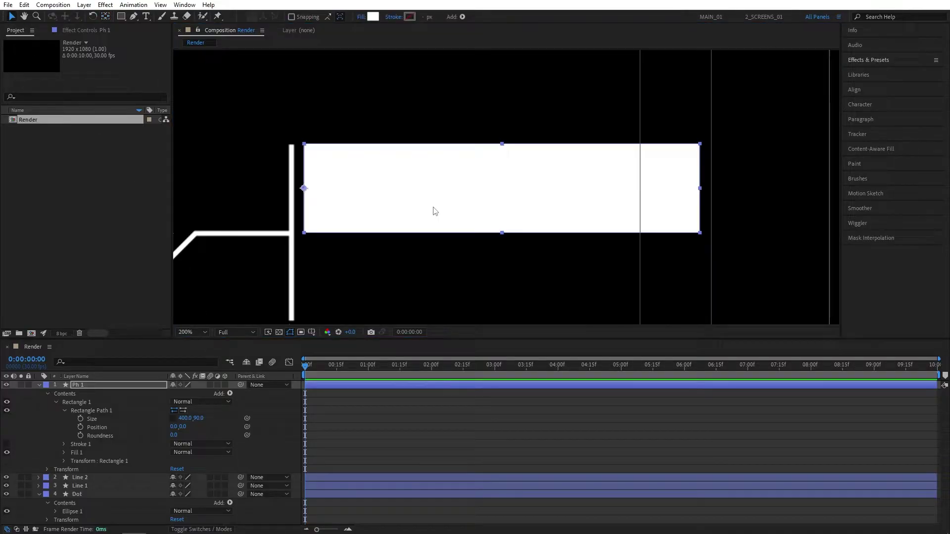
mouse_move(435, 210)
mouse_down()
mouse_move(479, 176)
mouse_move(463, 149)
mouse_up()
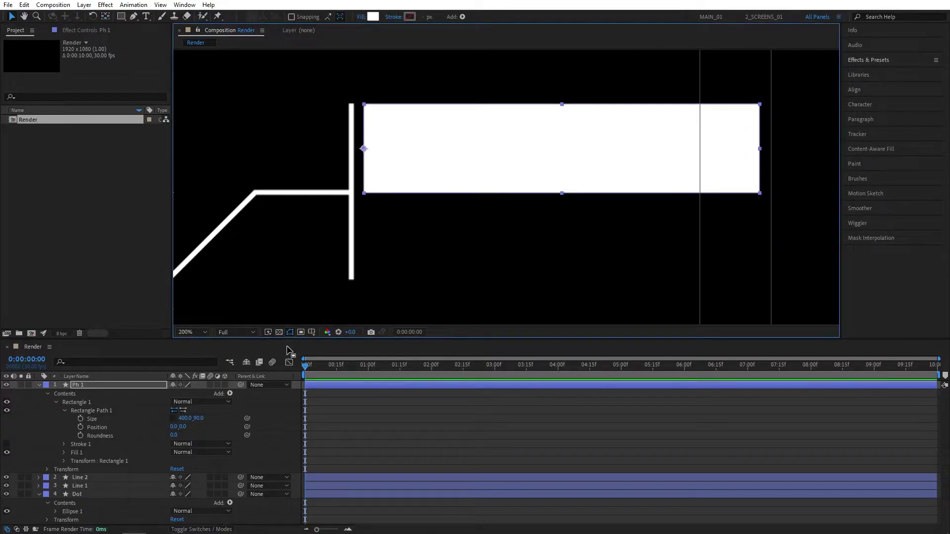
click(112, 387)
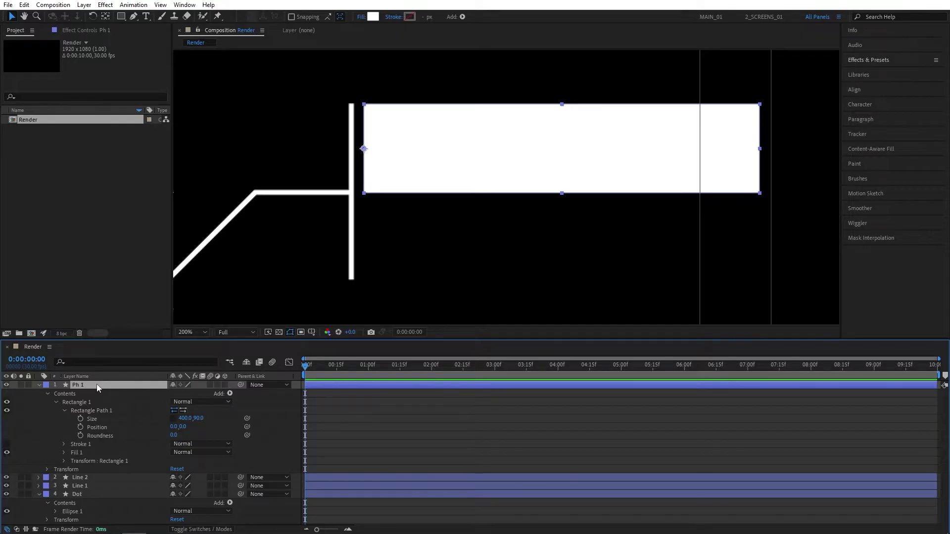
Duplicate Ph 1 as Ph 2 and move the copy below the original.
click(24, 5)
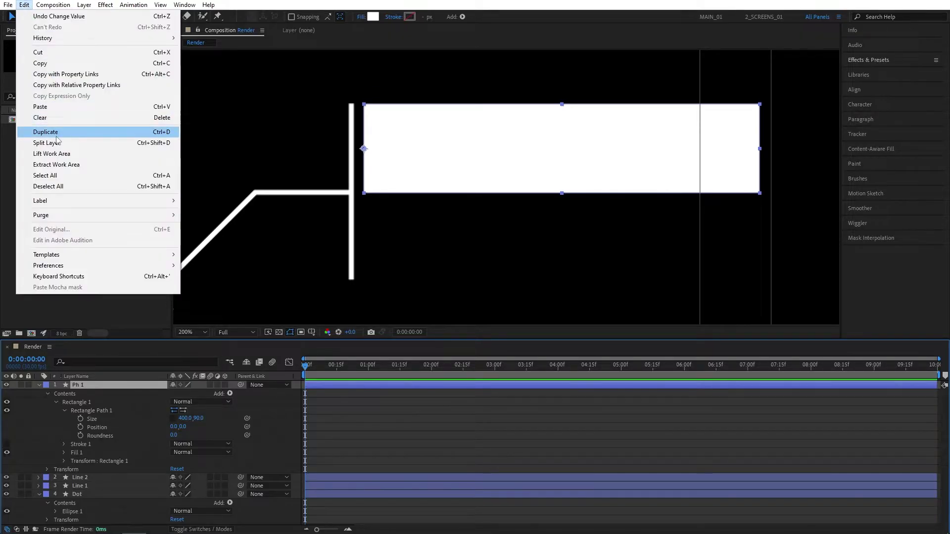
click(146, 135)
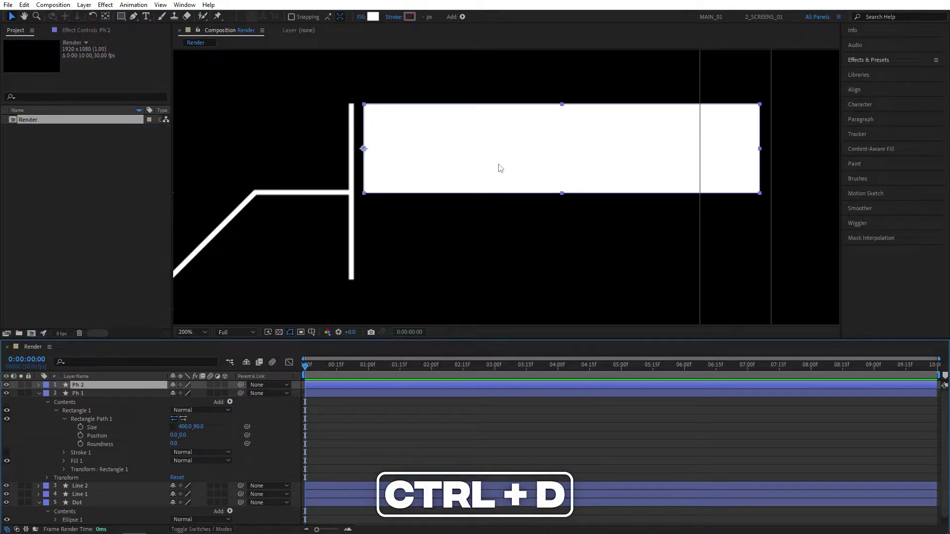
drag(493, 149, 502, 242)
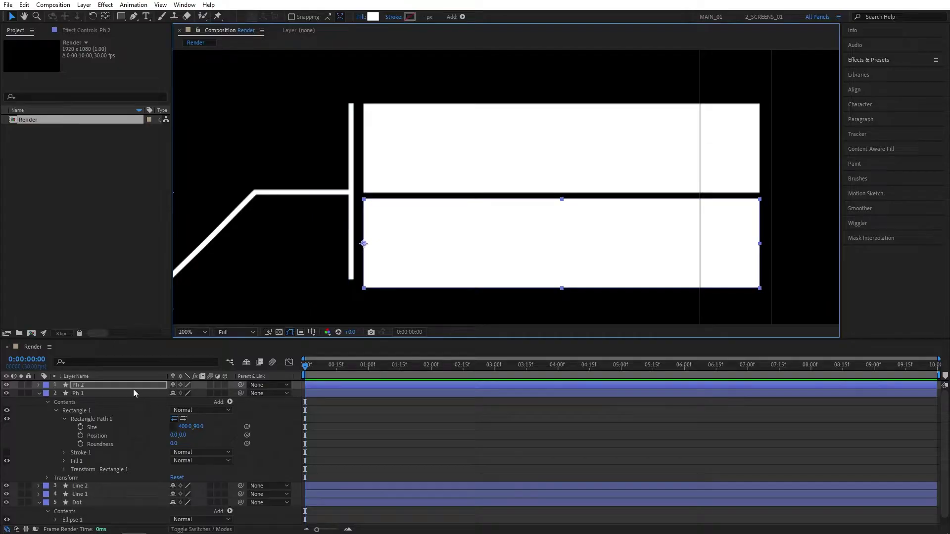
Stretch Line 2's Y scale to about 105% so it spans both boxes.
click(85, 495)
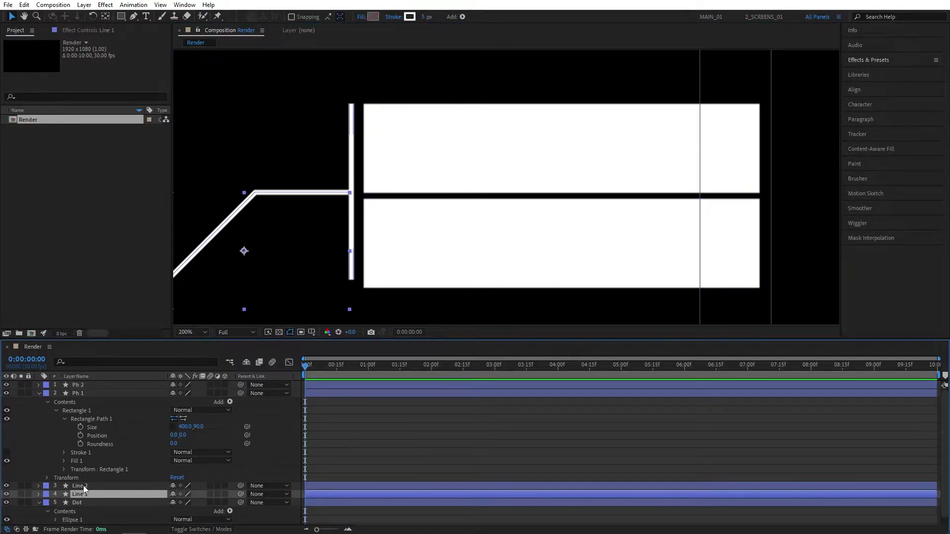
click(83, 485)
key(s)
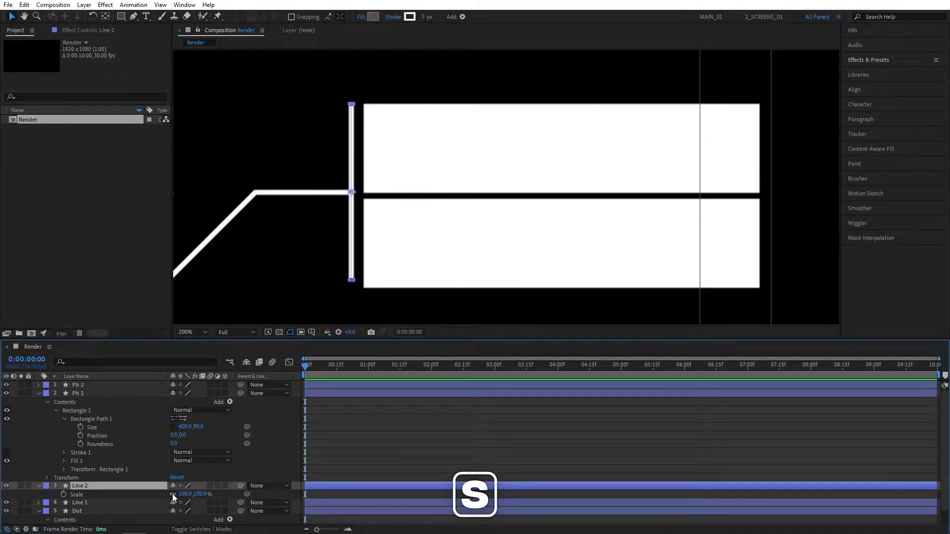
drag(202, 497, 197, 495)
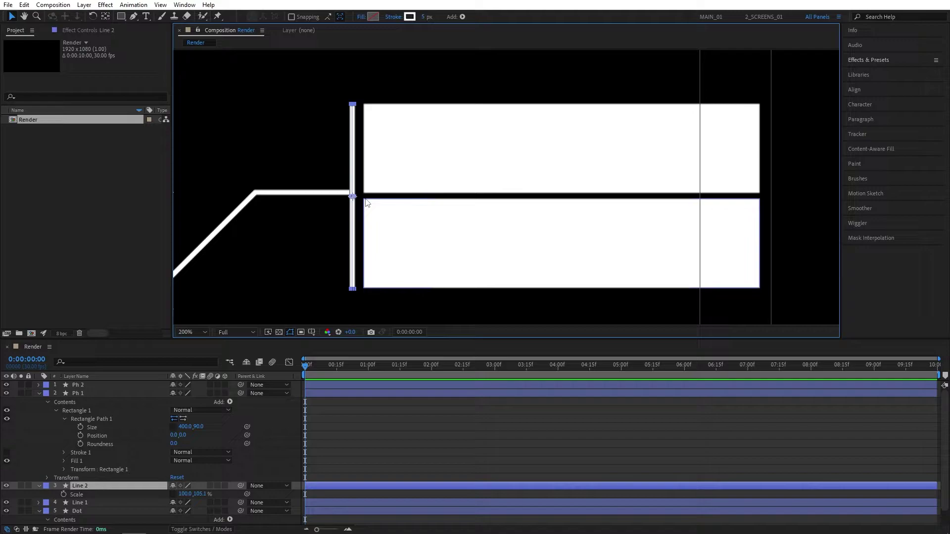
click(247, 427)
key(comma)
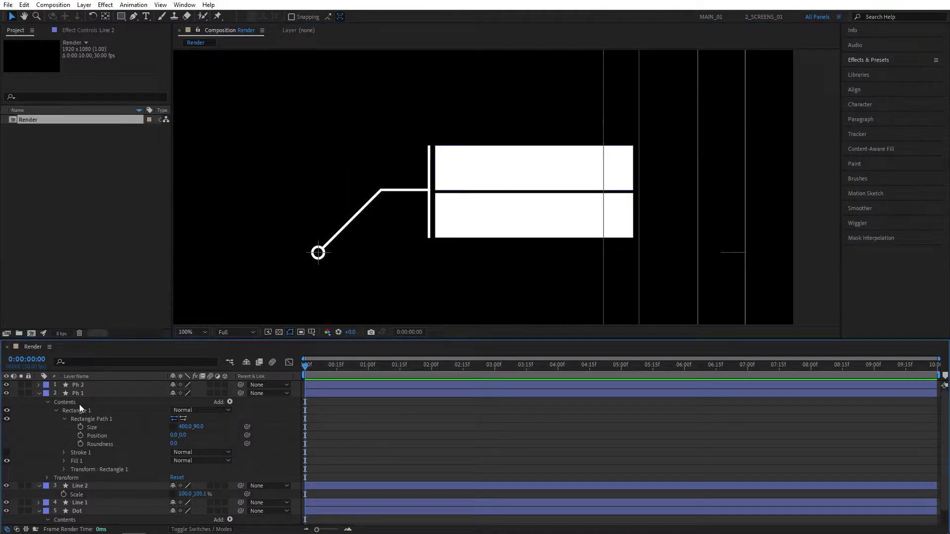
Add a Motion text layer positioned inside the upper white box.
click(38, 394)
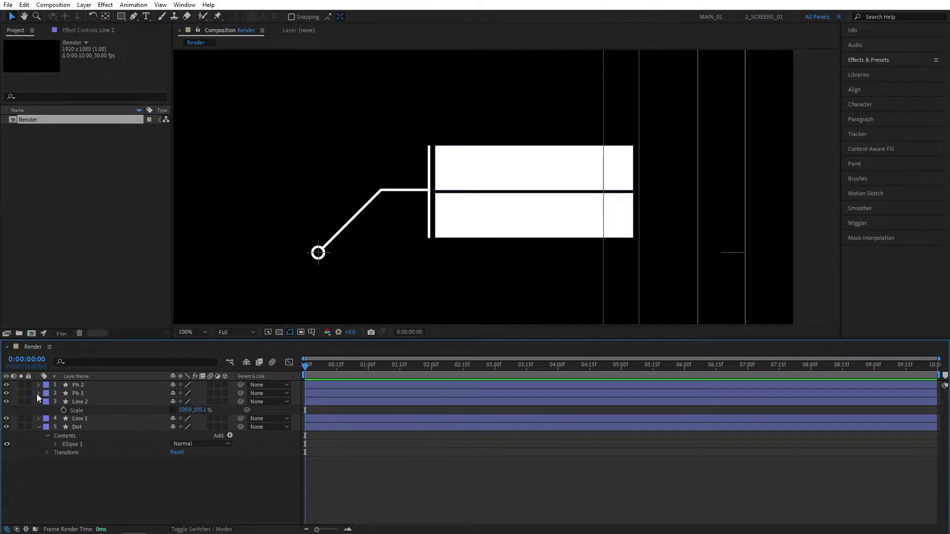
click(146, 17)
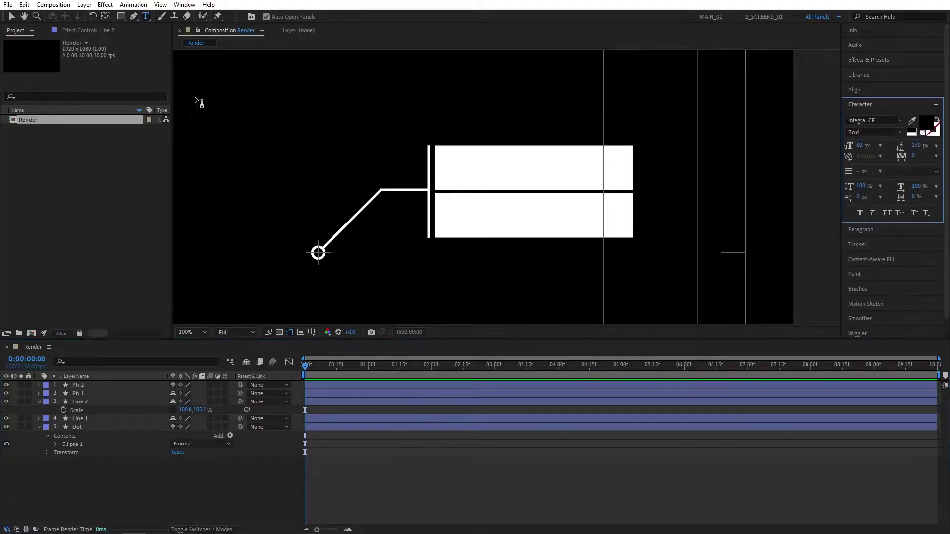
click(473, 184)
text(Motion)
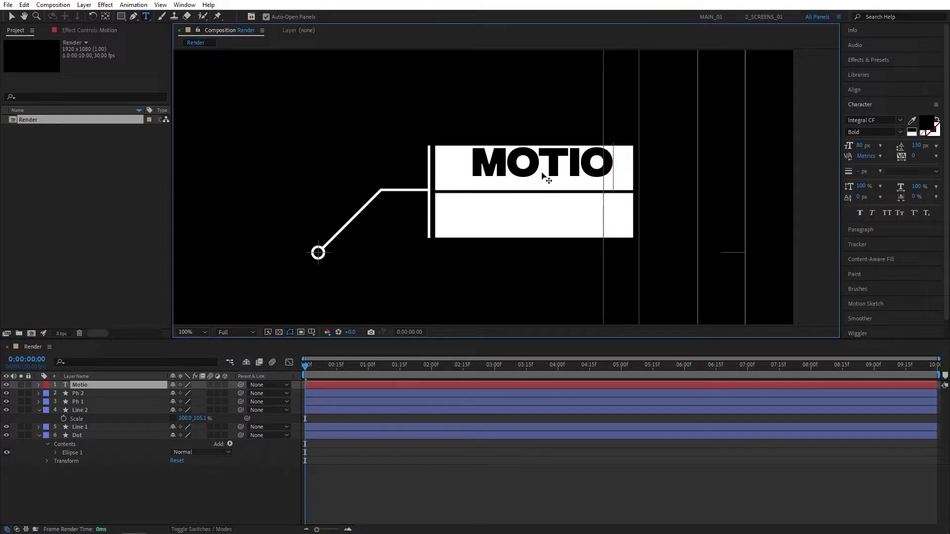
drag(531, 168, 508, 174)
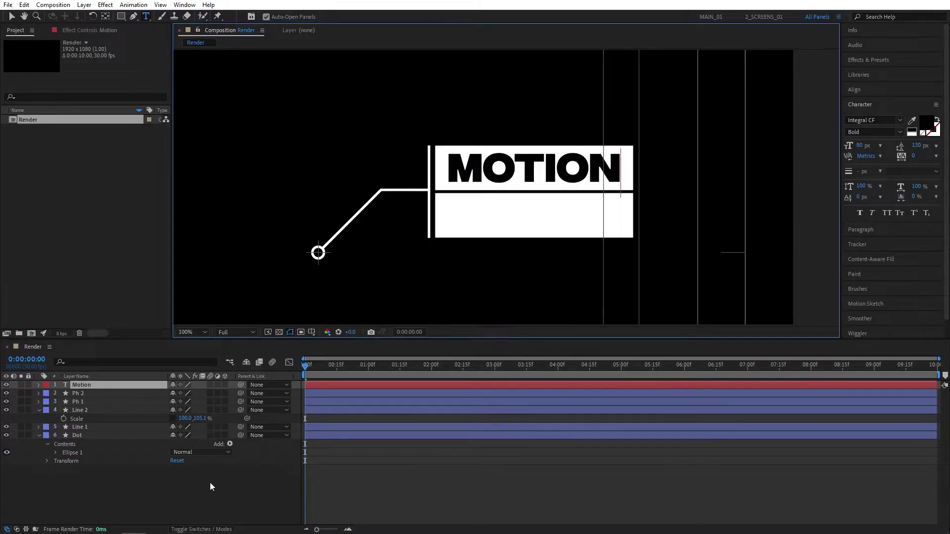
Move Motion below Ph 2 and place a duplicate Graphics text layer in the lower box.
drag(84, 385, 81, 399)
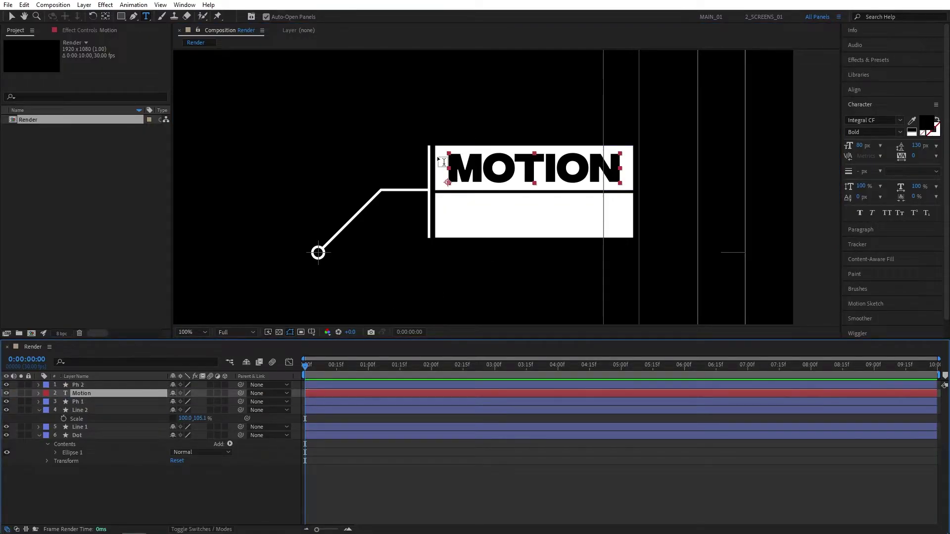
click(180, 498)
key(ctrl+v)
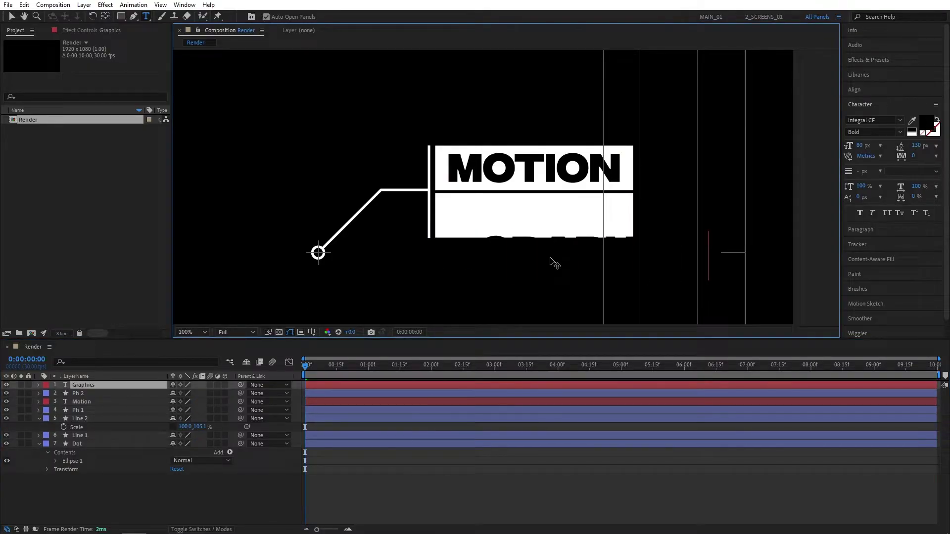
drag(553, 262, 475, 224)
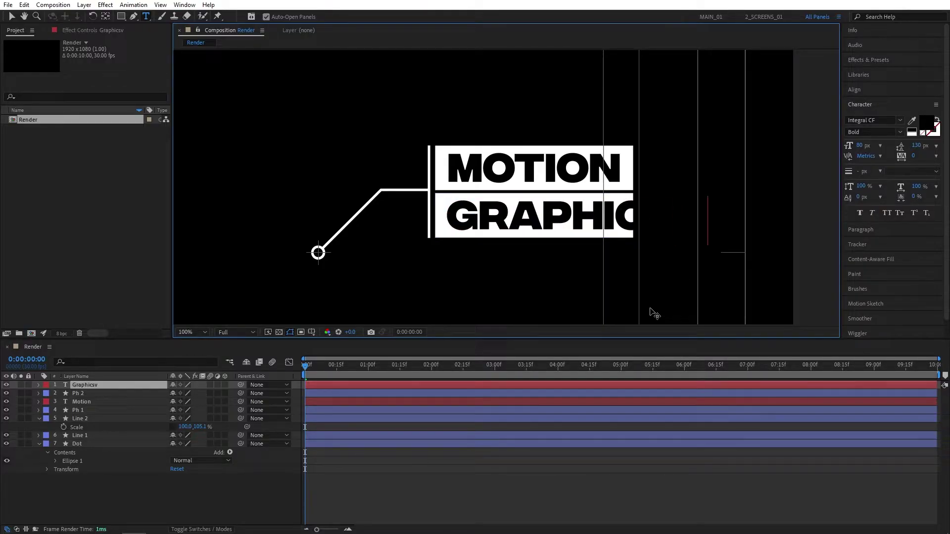
click(158, 503)
key(v)
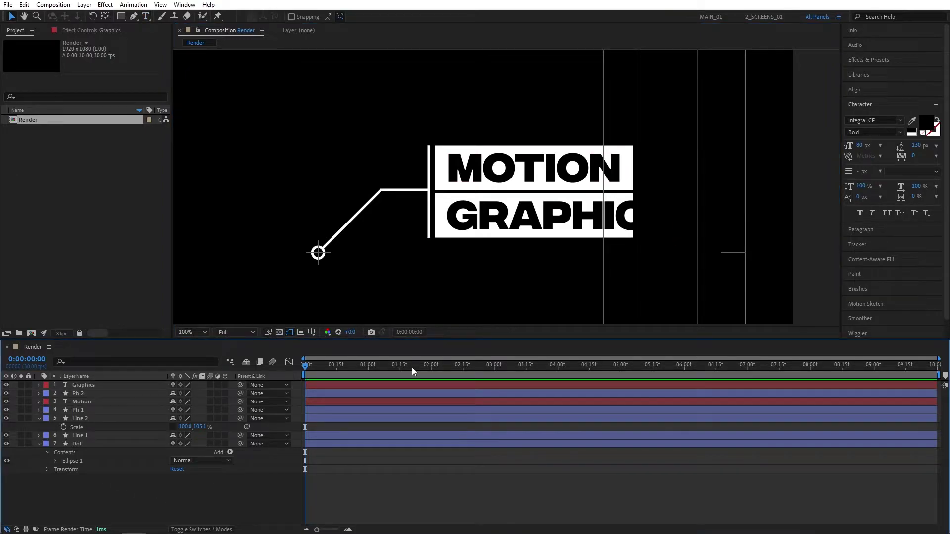
key(comma)
key(period)
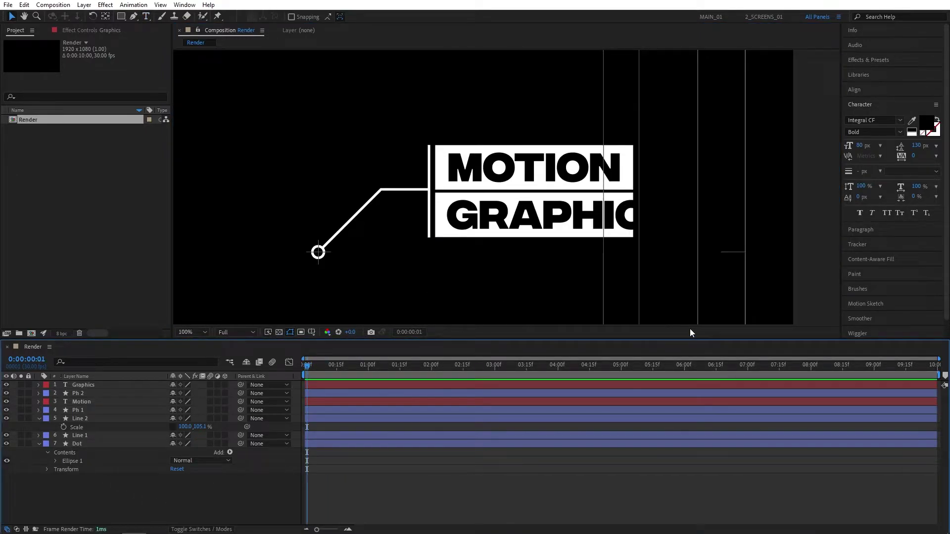
Add Trim Paths to the Dot layer's shape contents.
click(80, 444)
click(39, 444)
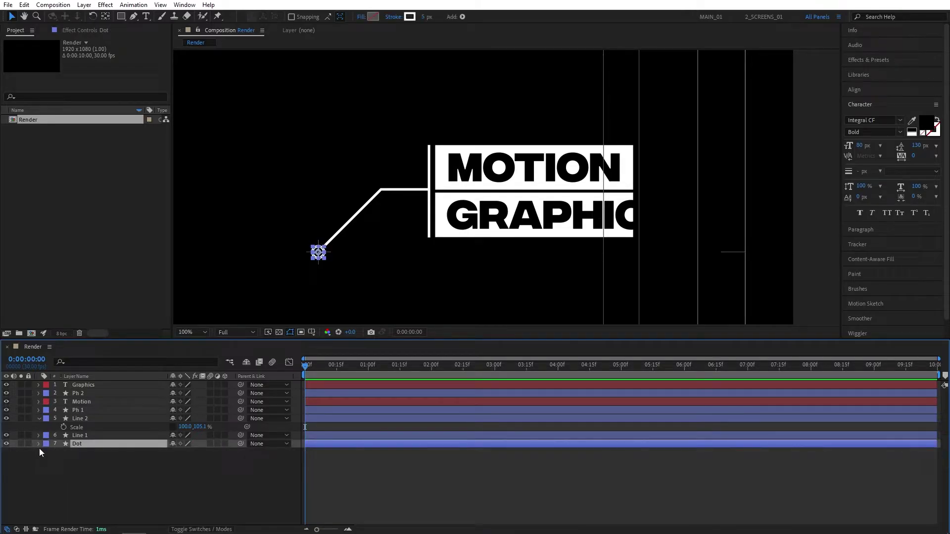
click(38, 449)
click(39, 444)
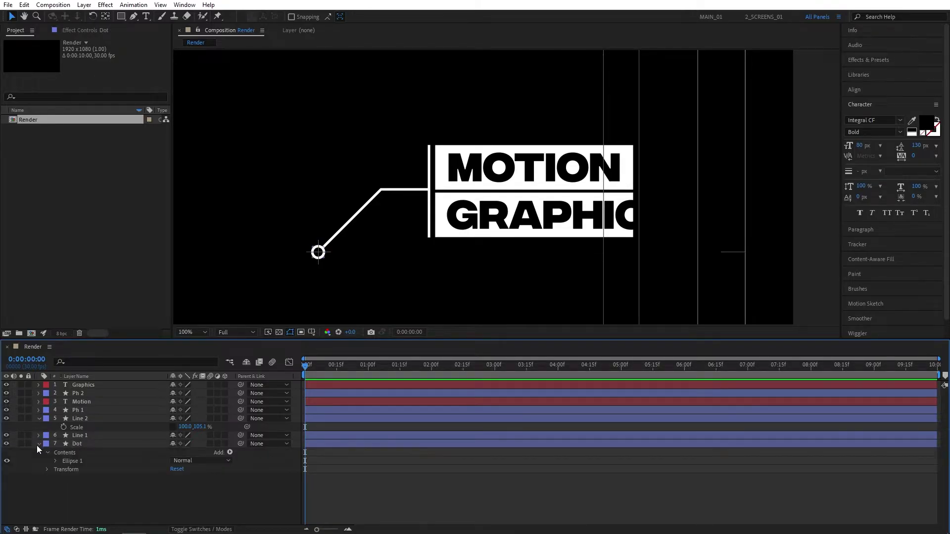
click(230, 453)
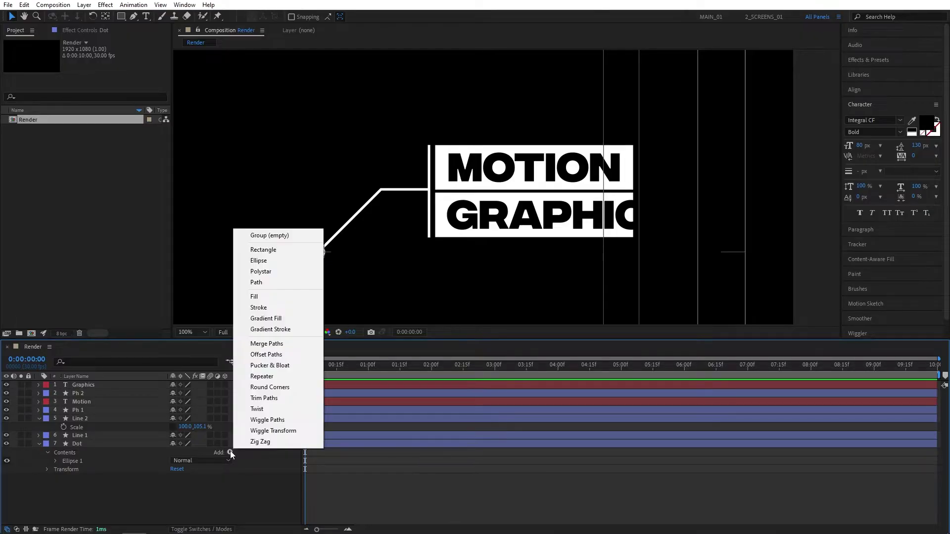
click(264, 399)
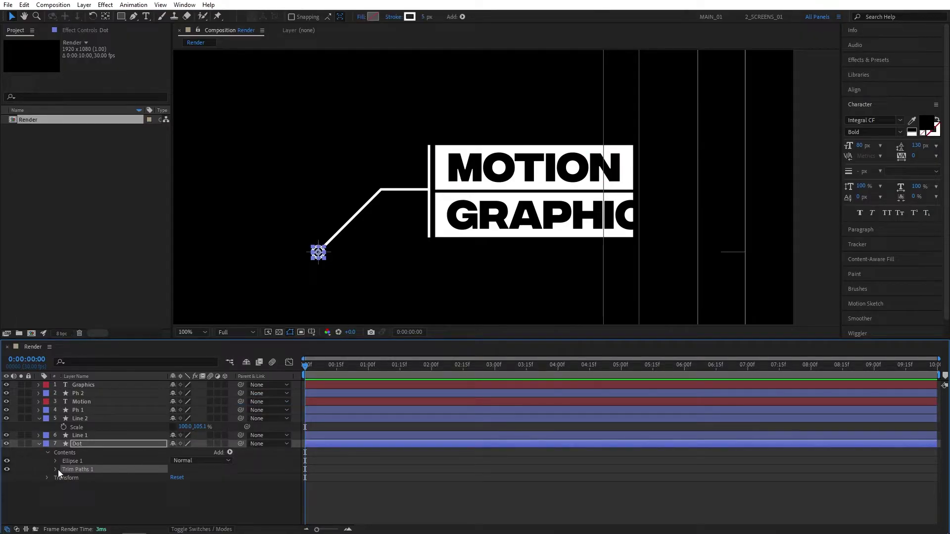
Keyframe Trim Paths End from 0% at frame 0 to 100% at frame 10, then copy it.
click(55, 470)
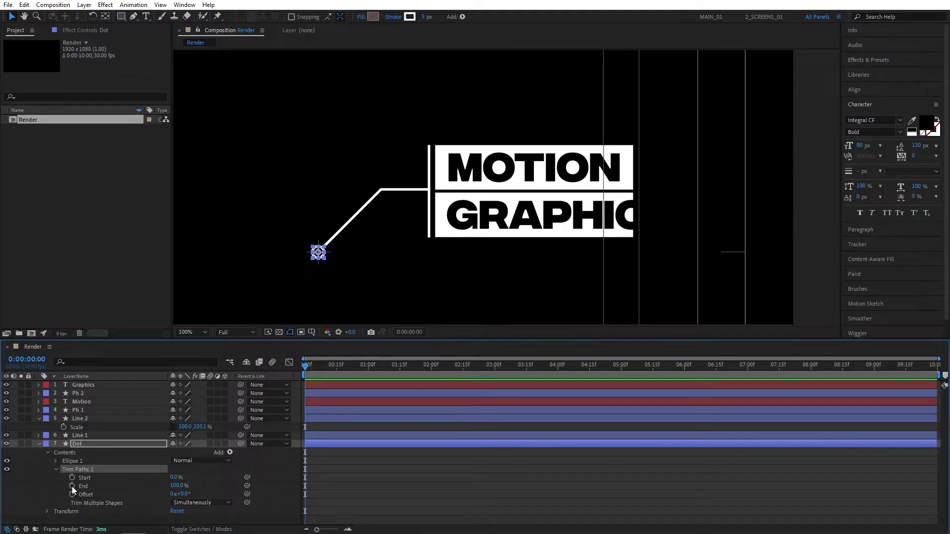
click(73, 486)
drag(177, 486, 167, 488)
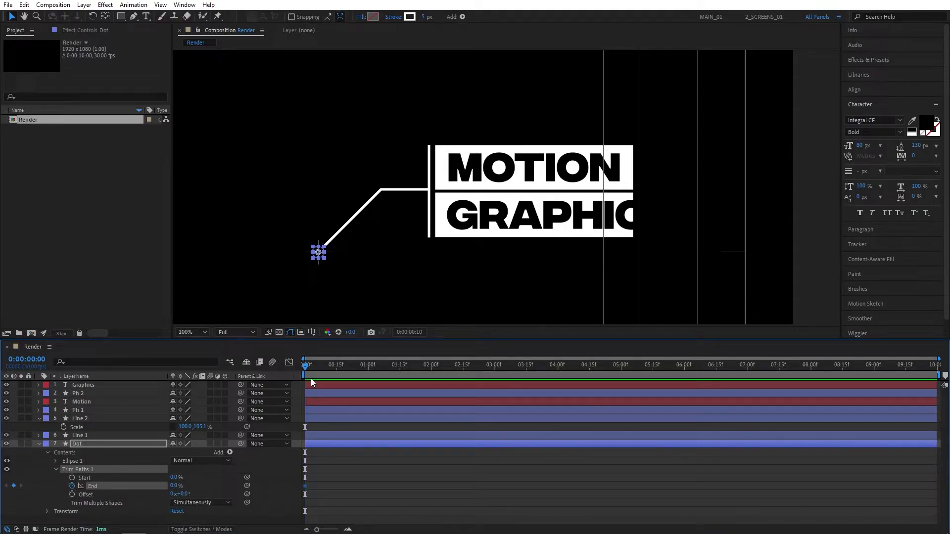
key(shift+Page_Down)
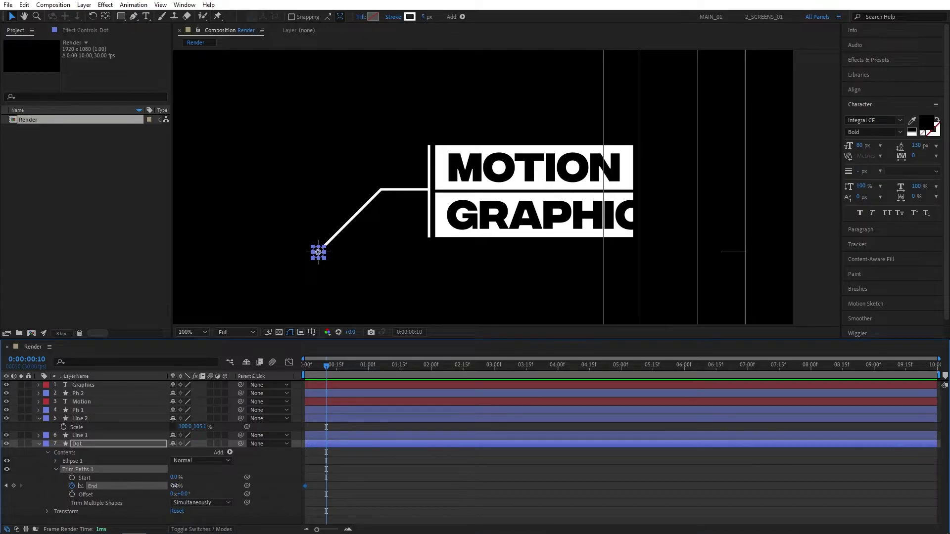
drag(174, 486, 414, 468)
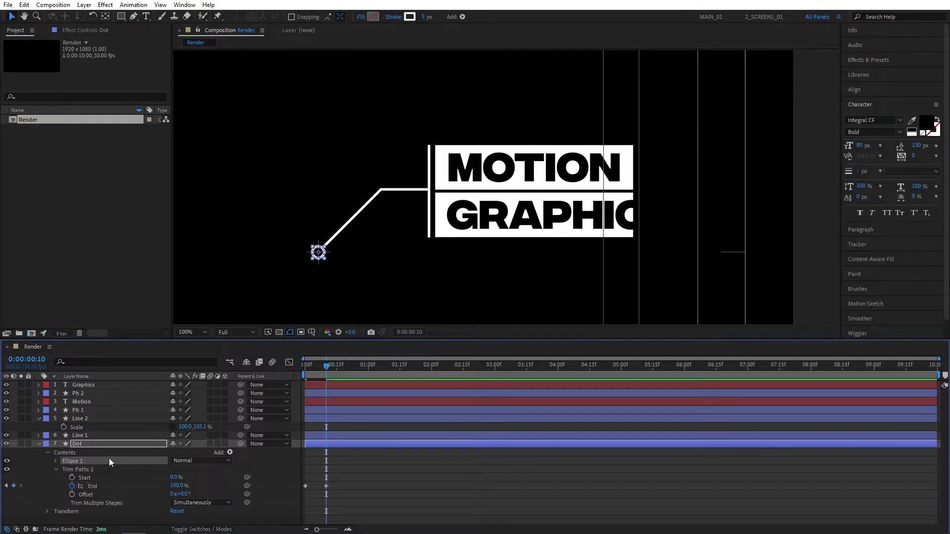
click(79, 469)
key(ctrl+c)
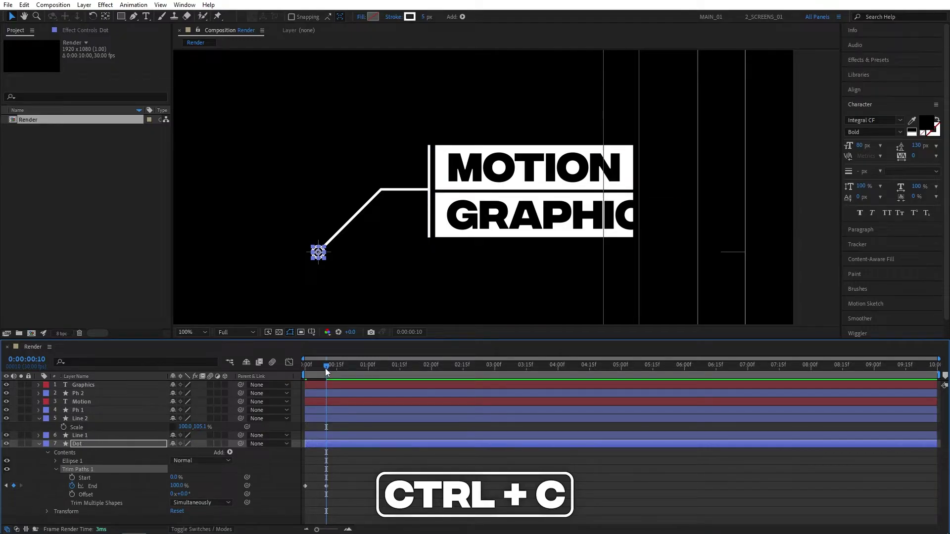
Paste the Dot's trim-path animation onto Line 1.
drag(325, 368, 315, 369)
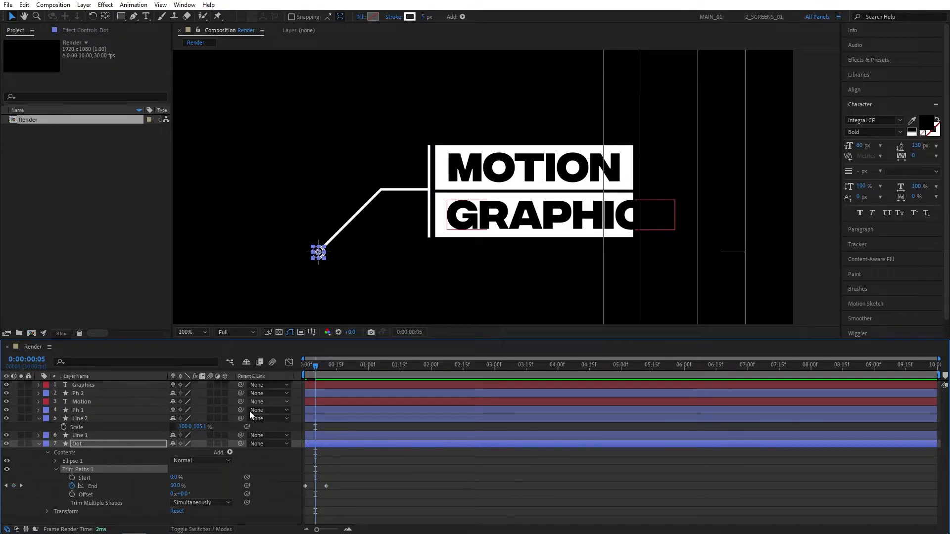
click(89, 434)
key(ctrl+v)
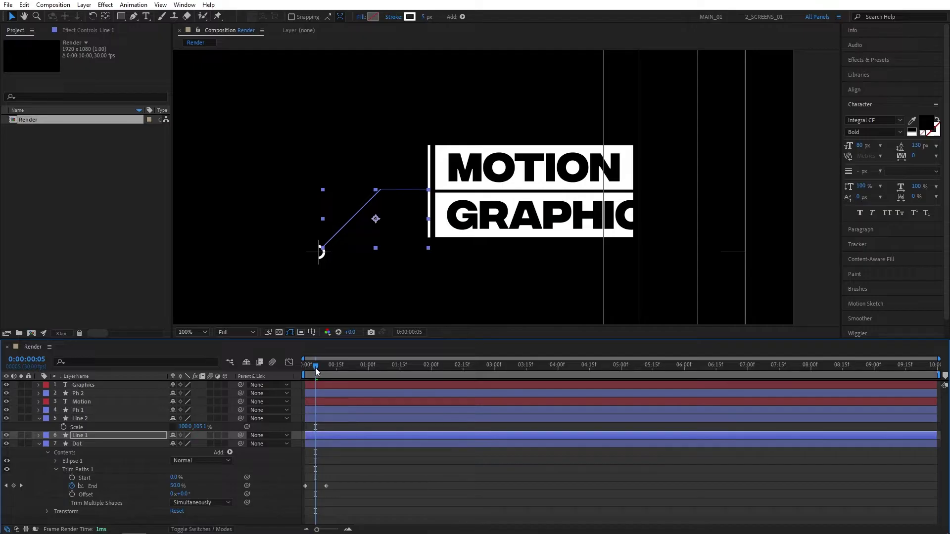
drag(315, 368, 326, 369)
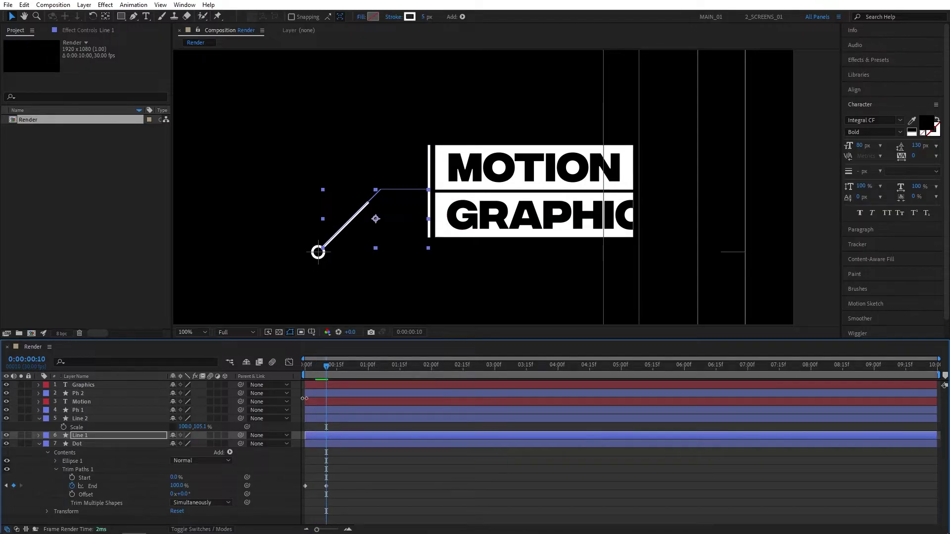
Paste the trim-path animation onto Line 2 and preview the line reveal.
click(88, 419)
key(ctrl+v)
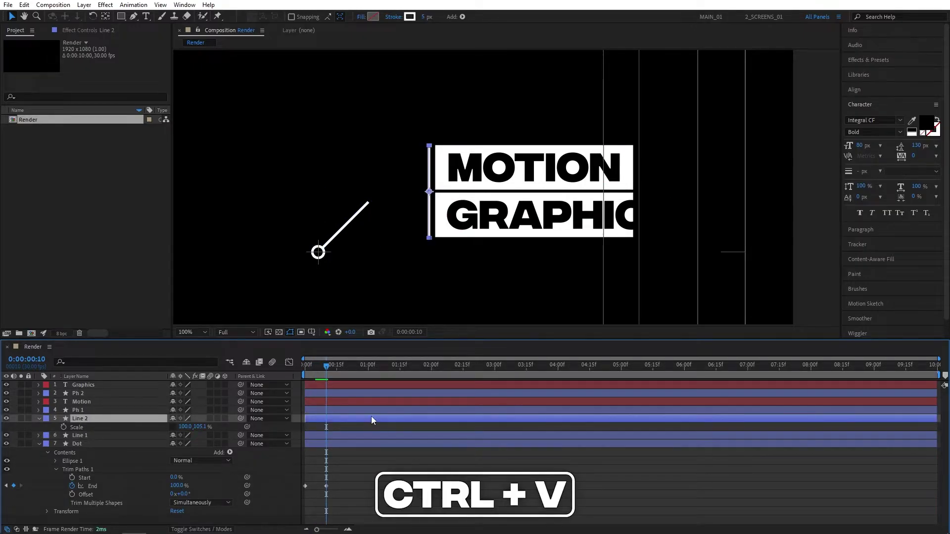
drag(322, 370, 298, 373)
key(space)
mouse_move(360, 370)
mouse_down()
mouse_move(314, 368)
mouse_move(337, 421)
mouse_up()
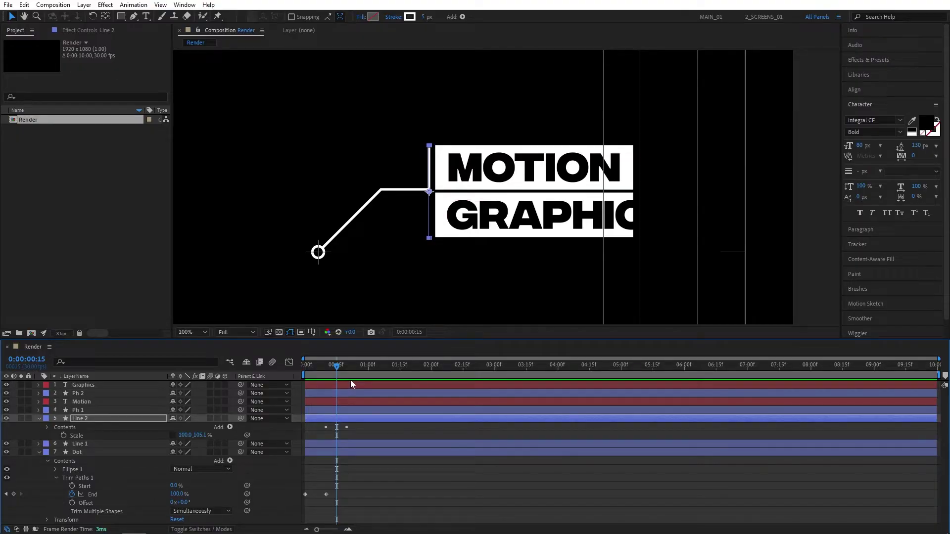
At frame 15, keyframe Ph 1's Scale at 0% width and lower the MOTION text out of its box.
click(84, 410)
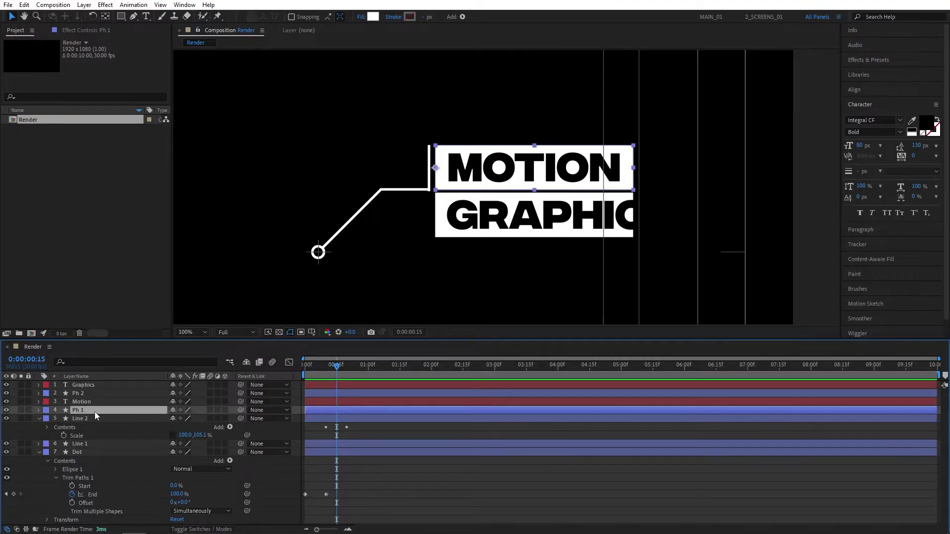
key(s)
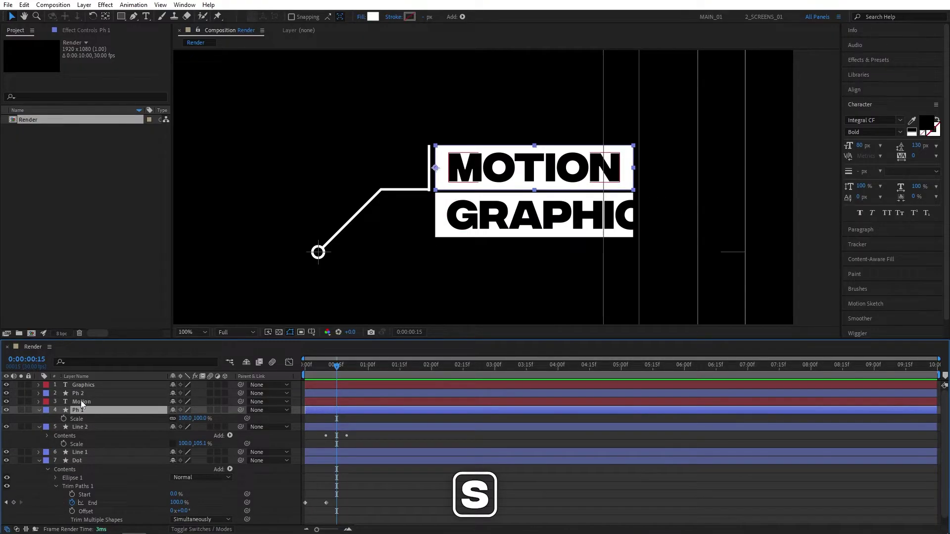
click(81, 401)
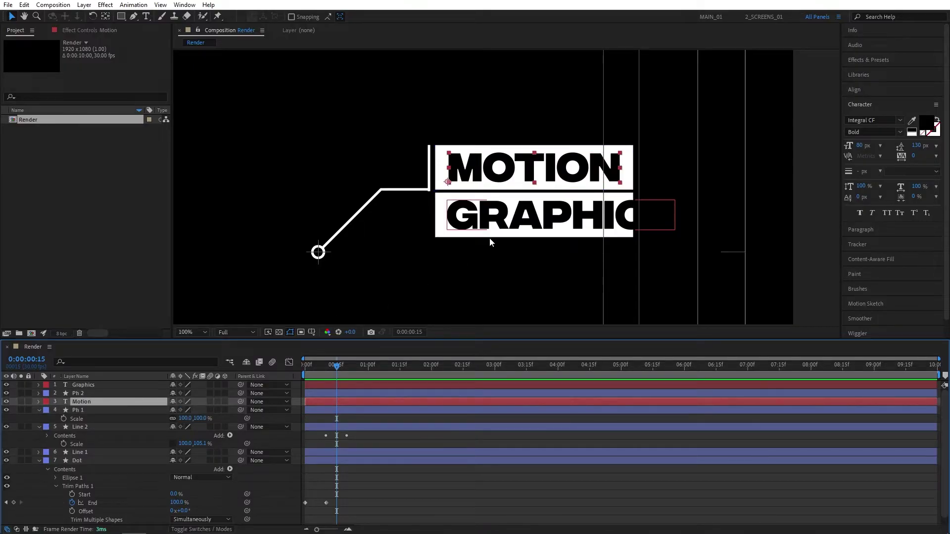
key(p)
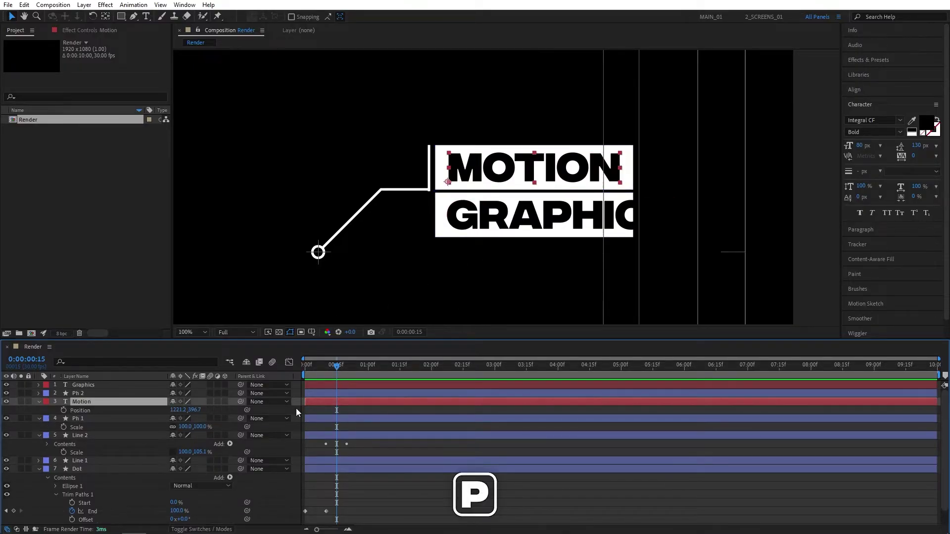
click(64, 428)
click(64, 411)
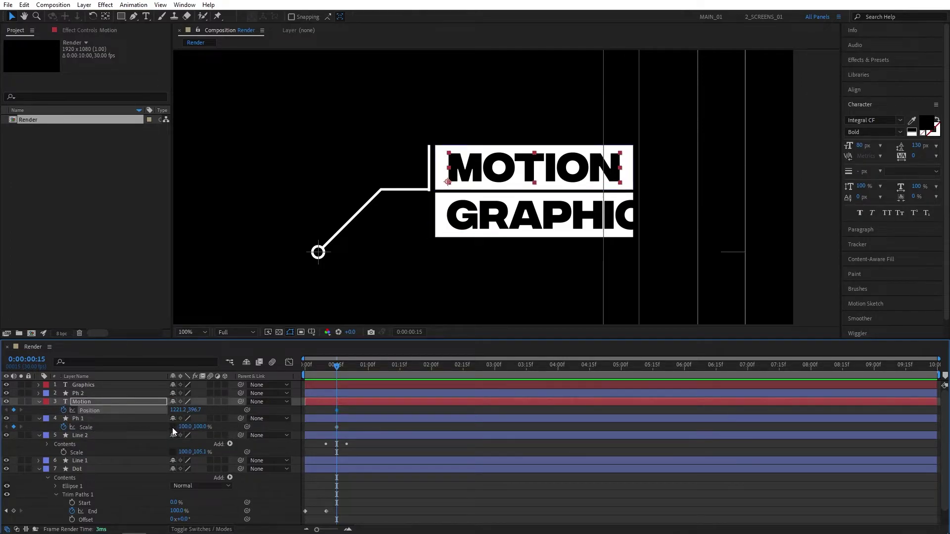
click(183, 426)
key(Return)
drag(178, 410, 241, 410)
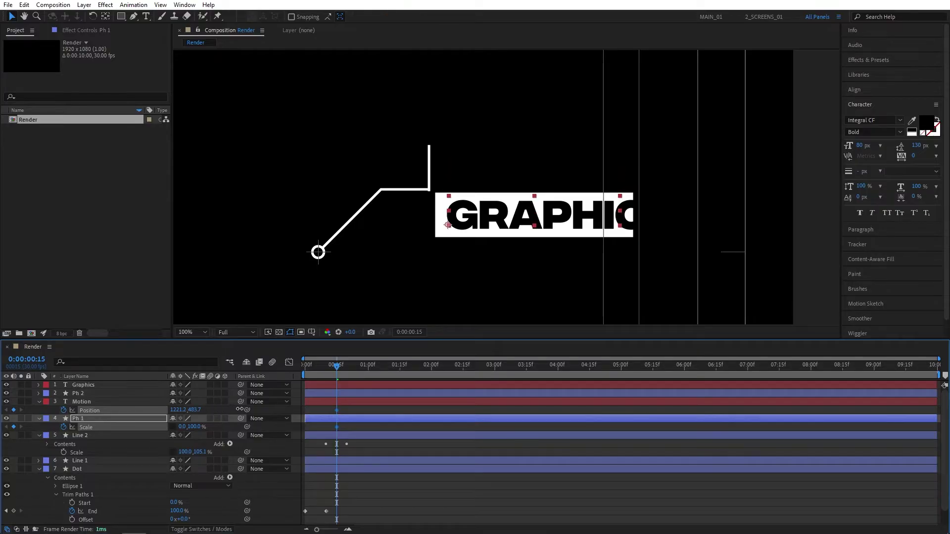
At frame 25, widen Ph 1 to fit MOTION and raise the text 20 px into place.
click(358, 375)
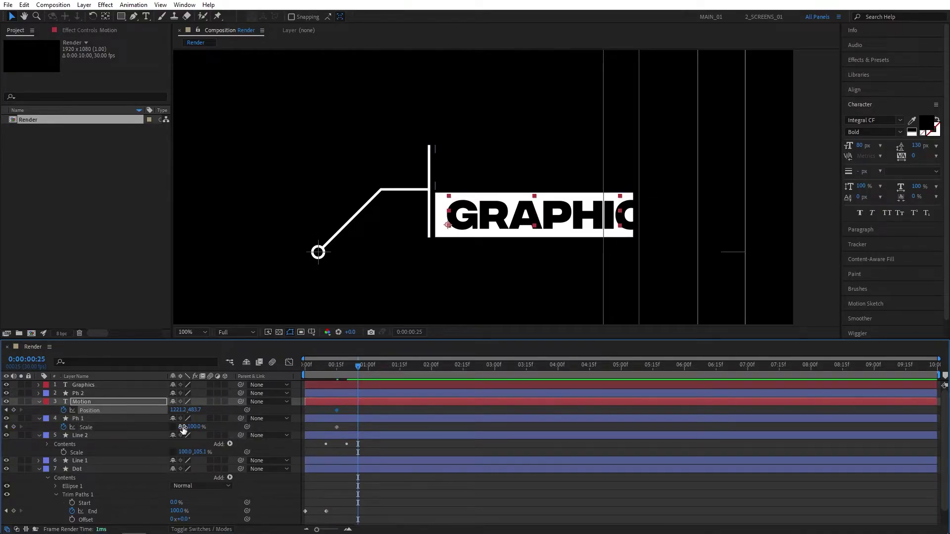
drag(182, 428, 257, 414)
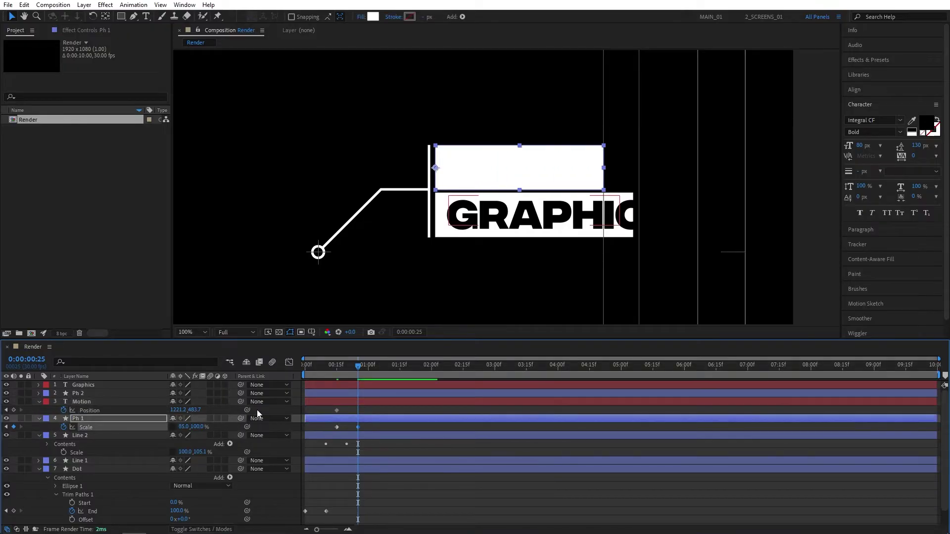
drag(196, 410, 183, 410)
click(499, 170)
drag(499, 179, 499, 169)
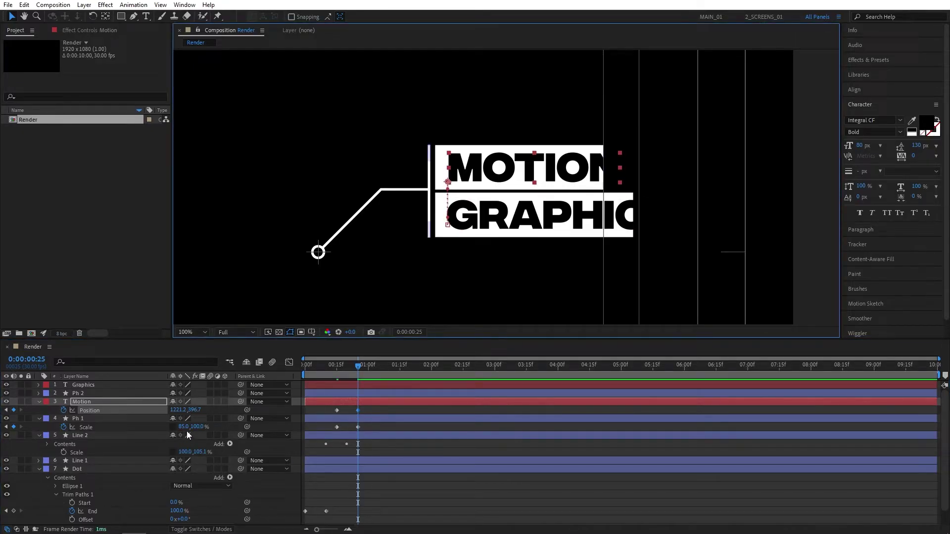
drag(183, 426, 165, 421)
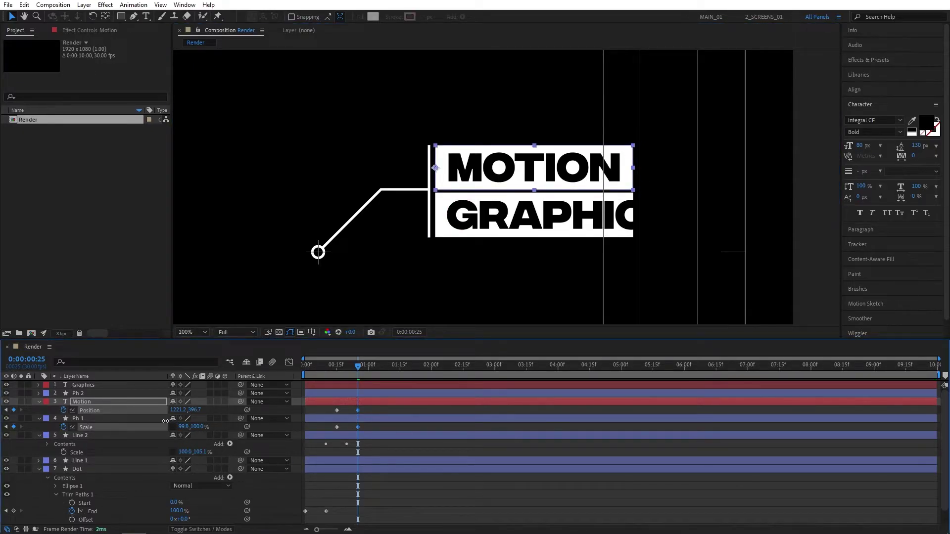
click(166, 421)
mouse_move(366, 370)
mouse_down()
mouse_move(337, 368)
mouse_move(348, 368)
mouse_up()
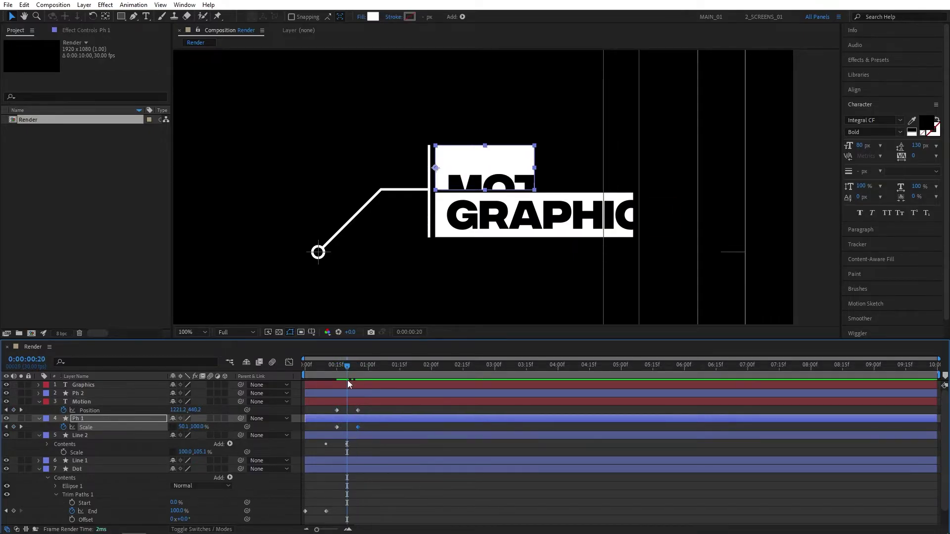
Keyframe Ph 2's Scale at 0% width and lower the GRAPHICS text out of its box.
click(77, 394)
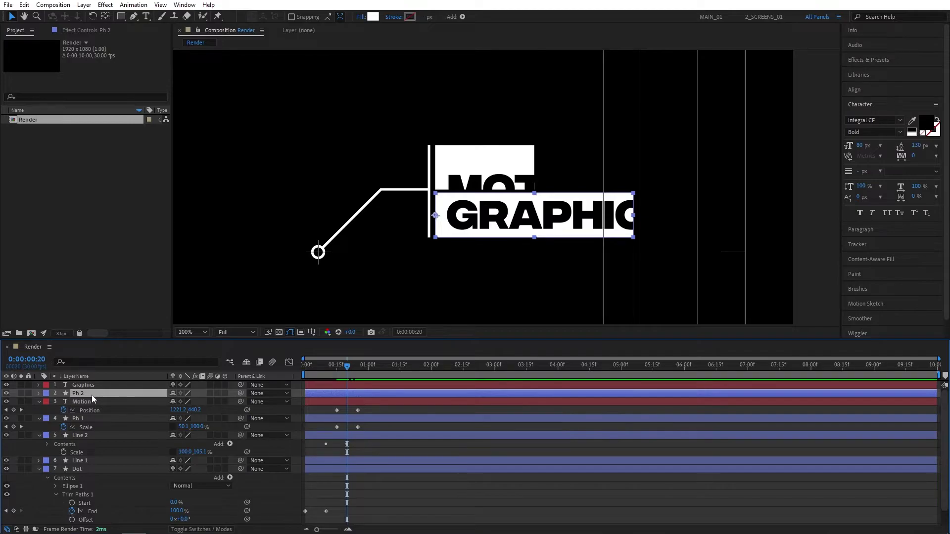
key(s)
click(83, 385)
key(s)
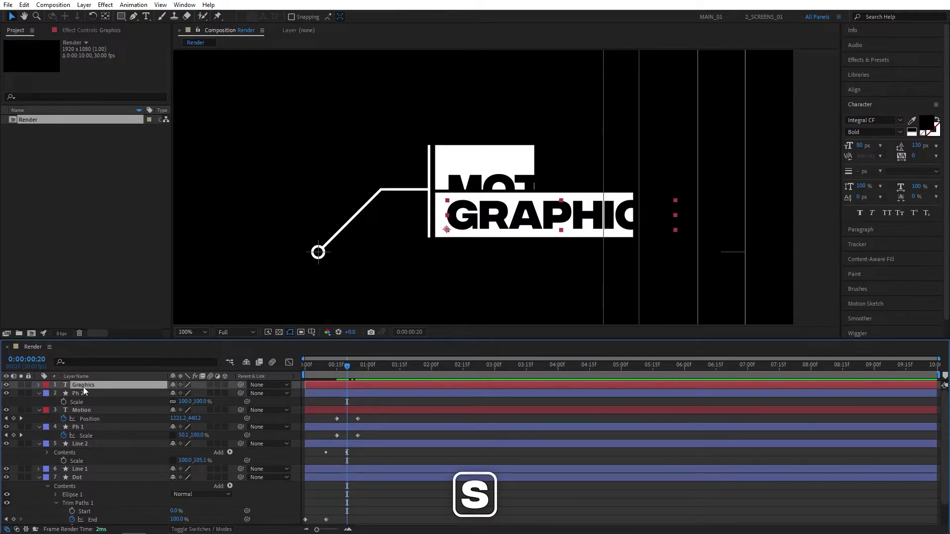
key(p)
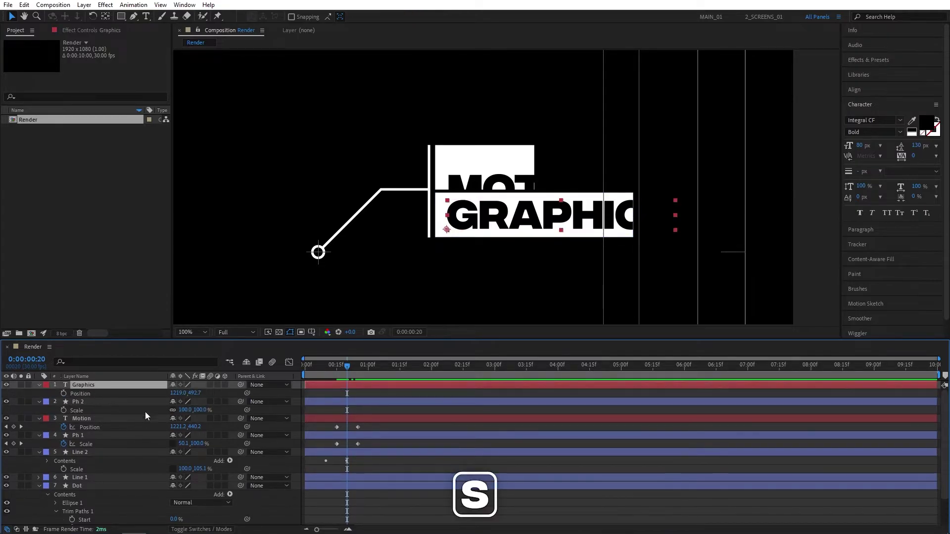
click(64, 394)
click(64, 410)
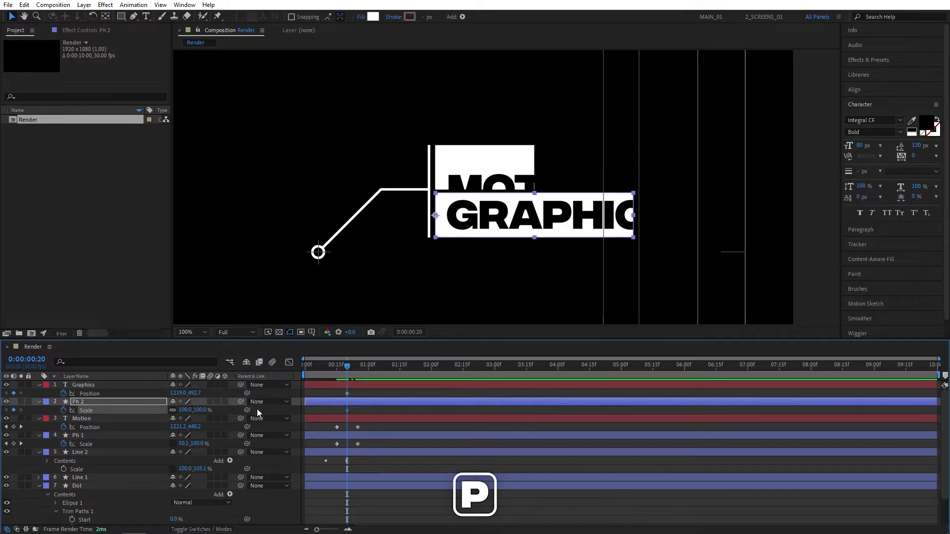
click(184, 410)
text(0)
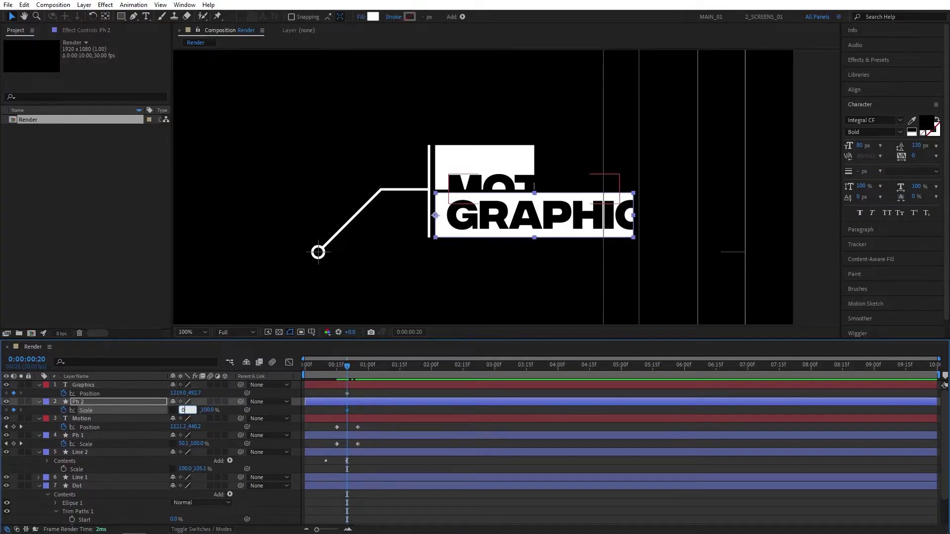
key(Return)
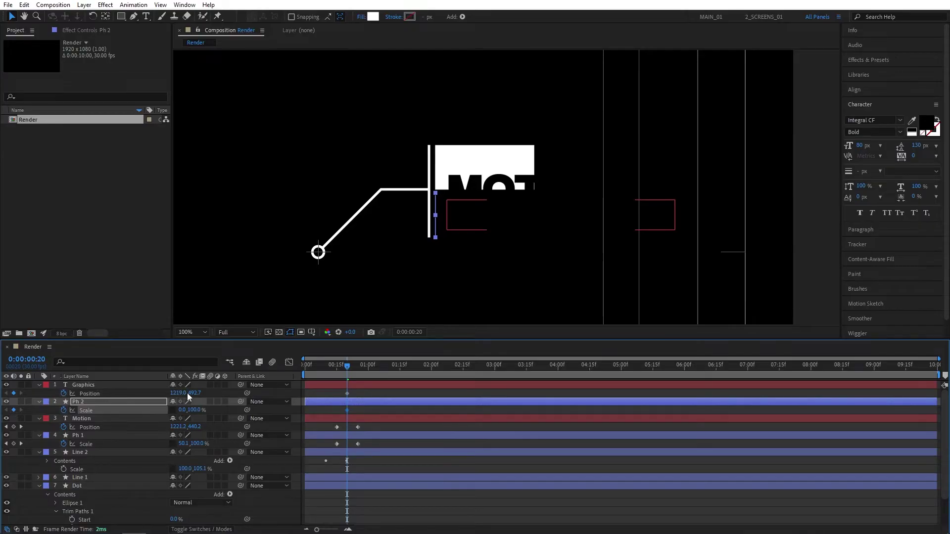
drag(187, 393, 367, 394)
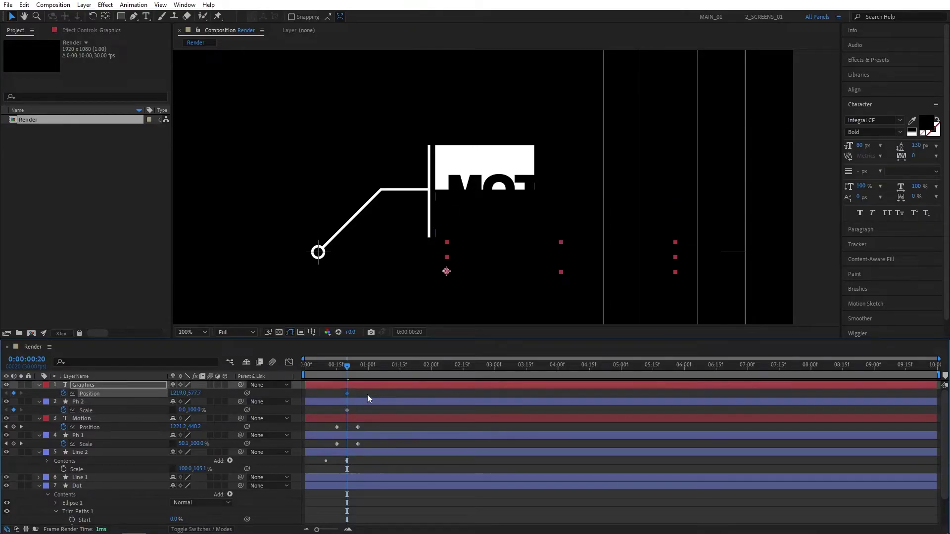
At one second, widen Ph 2 to about 127.6% and raise GRAPHICS into it, then preview.
click(367, 370)
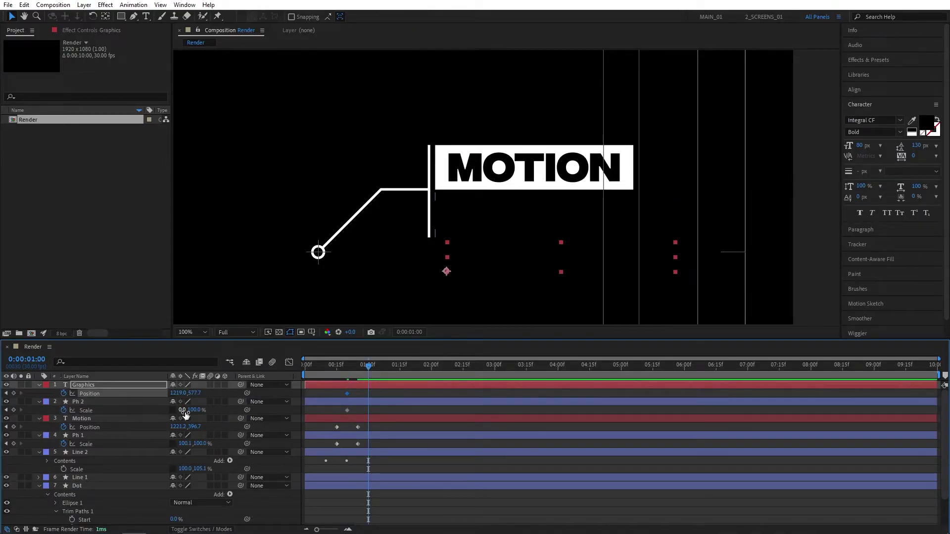
drag(183, 411, 168, 396)
drag(505, 217, 504, 212)
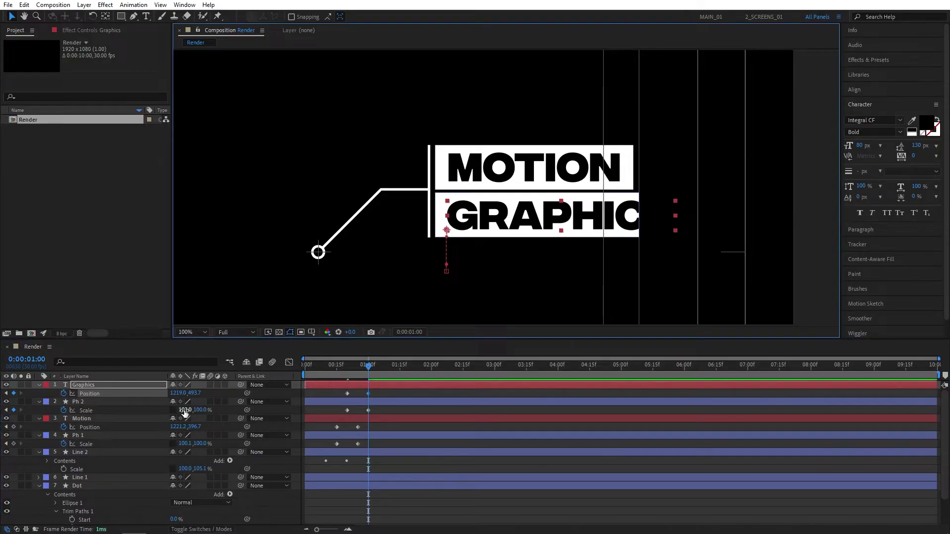
drag(186, 410, 298, 403)
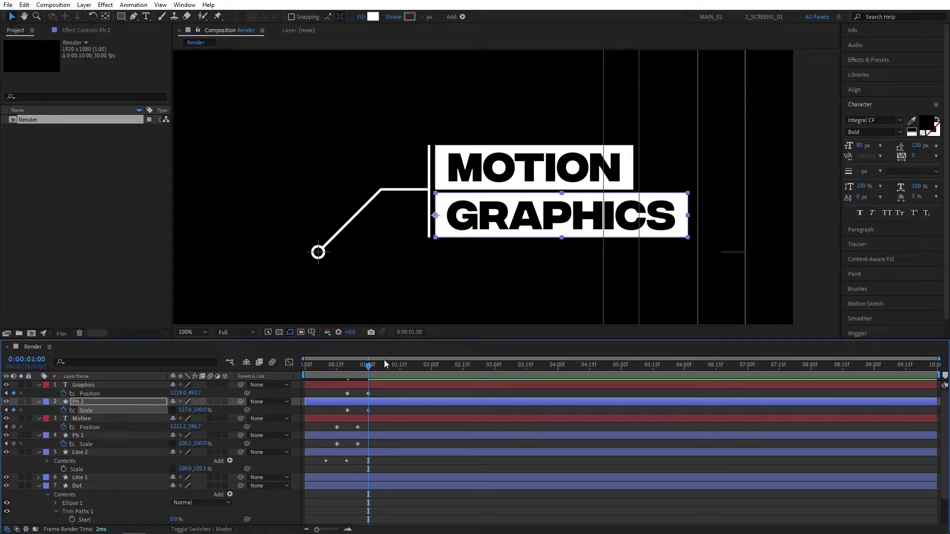
drag(347, 366, 319, 384)
key(space)
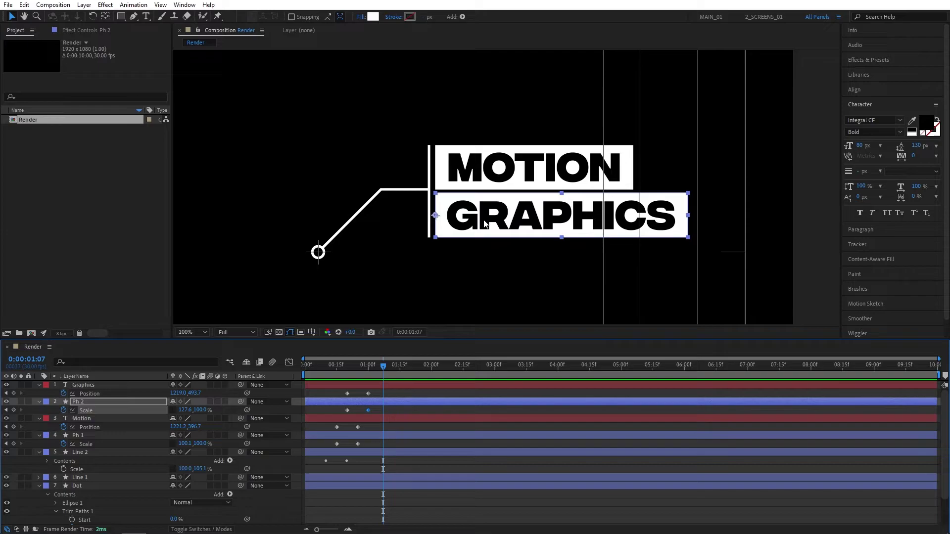
key(comma)
key(comma)
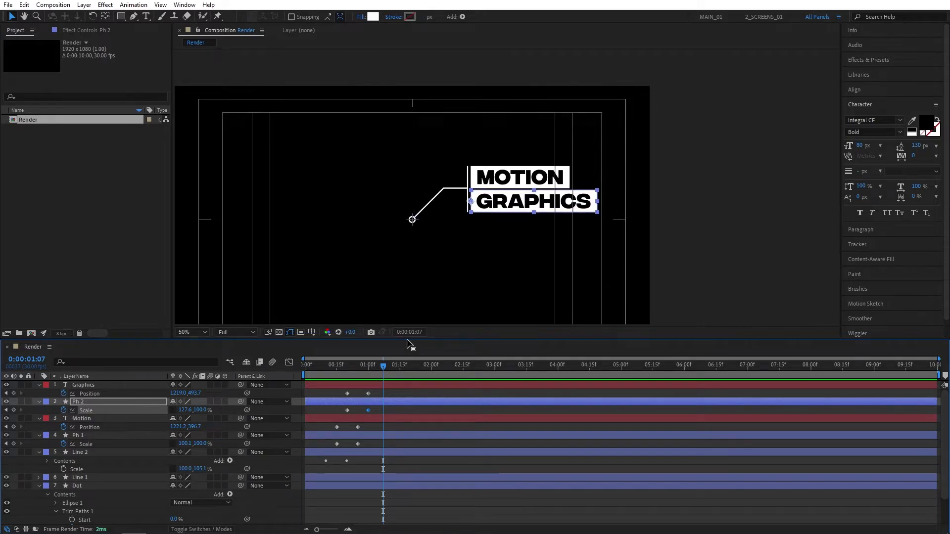
Show all keyframed properties with U, marquee-select every keyframe, and apply Easy Ease.
drag(409, 340, 416, 262)
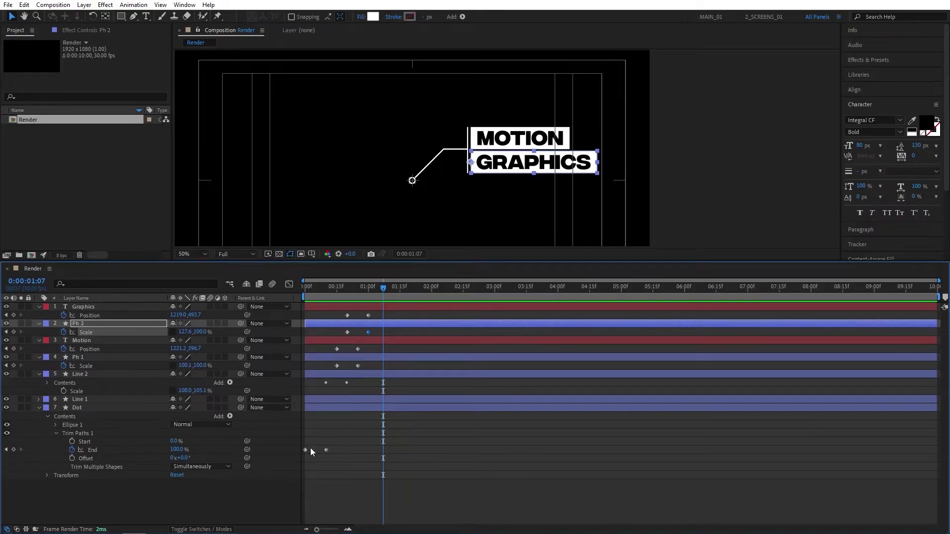
click(163, 502)
key(u)
key(u)
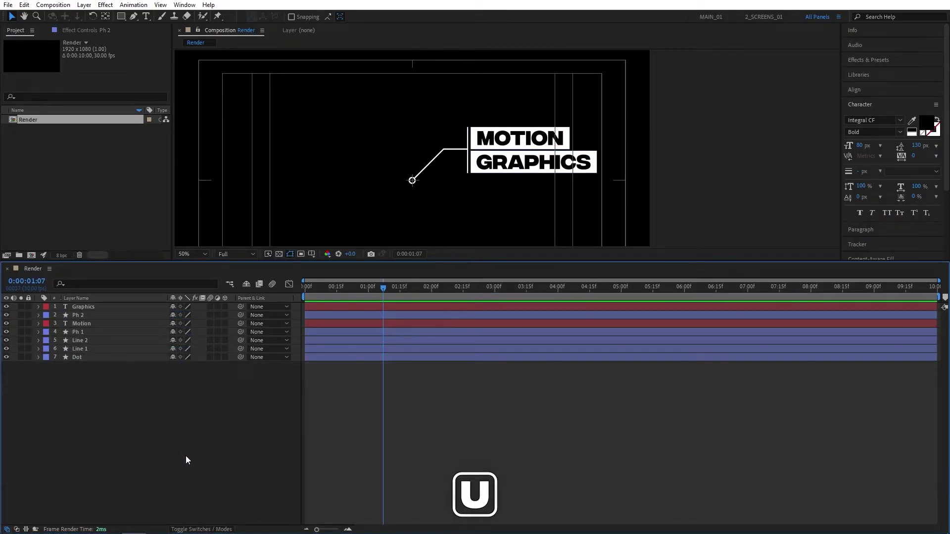
key(u)
mouse_move(382, 286)
mouse_down()
mouse_move(378, 301)
mouse_move(387, 299)
mouse_up()
drag(539, 470, 305, 317)
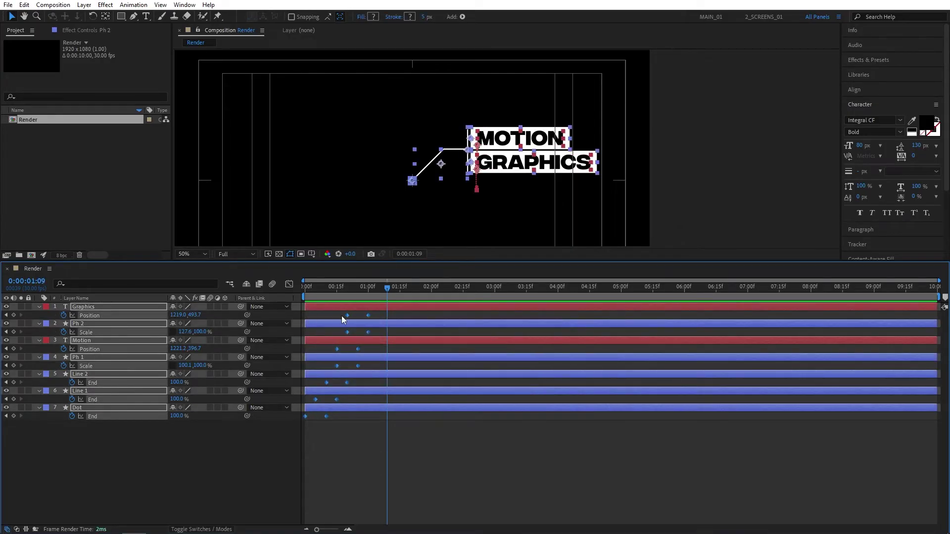
right_click(348, 316)
mouse_move(421, 444)
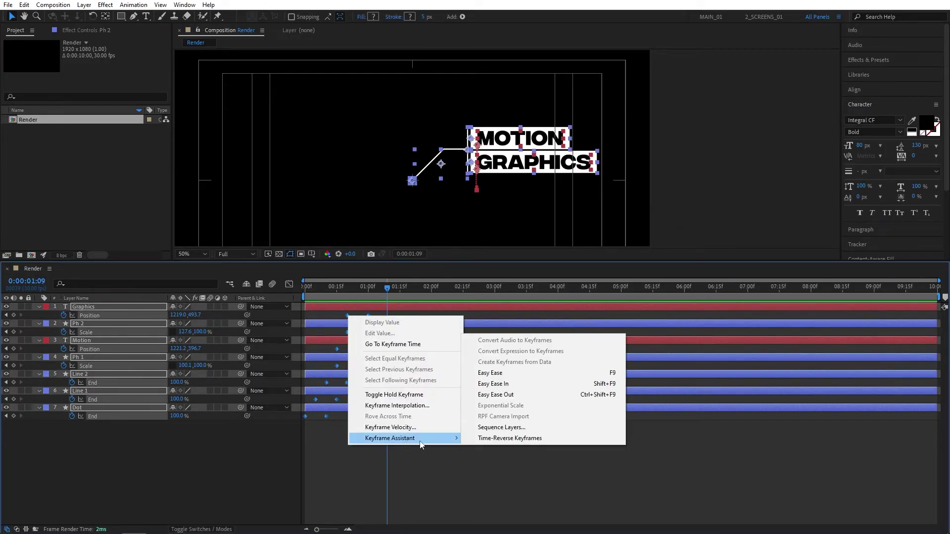
click(600, 374)
Alt-drag the last keyframe right to stretch the keyframe timing toward two seconds, then preview.
drag(387, 287, 432, 297)
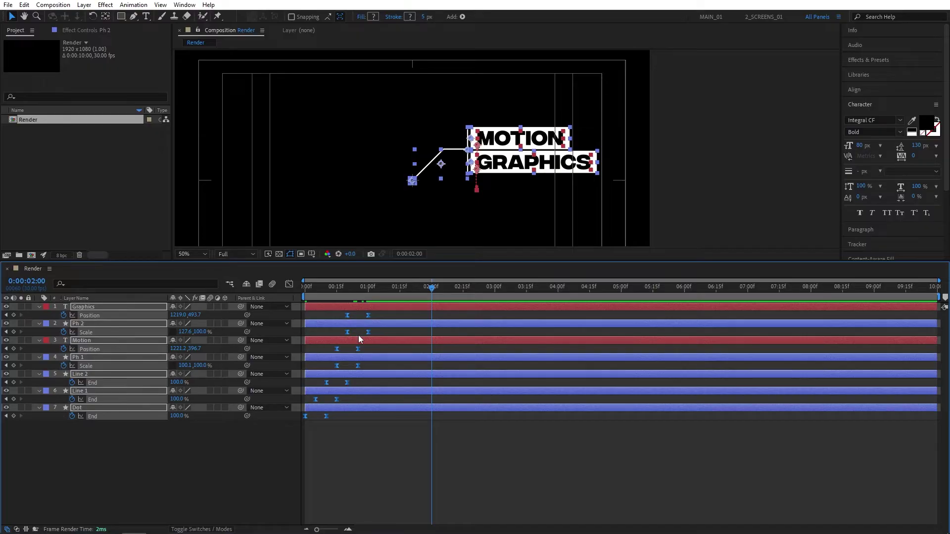
key(alt)
drag(367, 314, 294, 295)
click(271, 429)
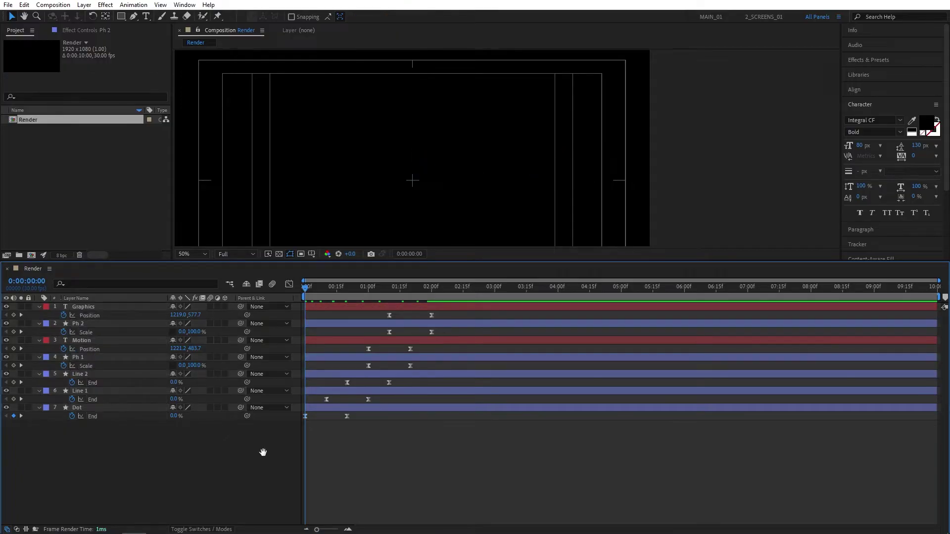
key(space)
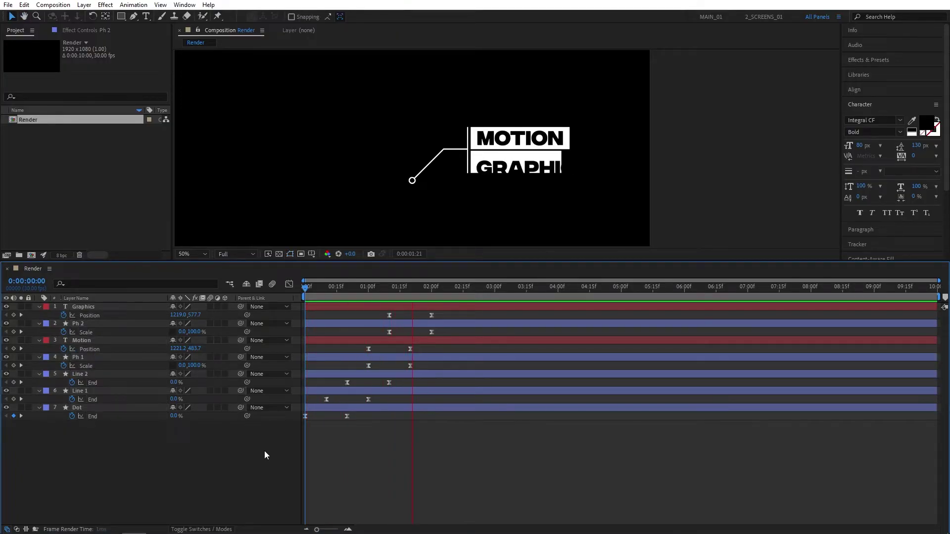
key(space)
In the Graph Editor, drag the Motion and Graphics position influence handles to sharpen their speed curves.
mouse_move(408, 287)
mouse_down()
mouse_move(394, 287)
mouse_move(417, 297)
mouse_up()
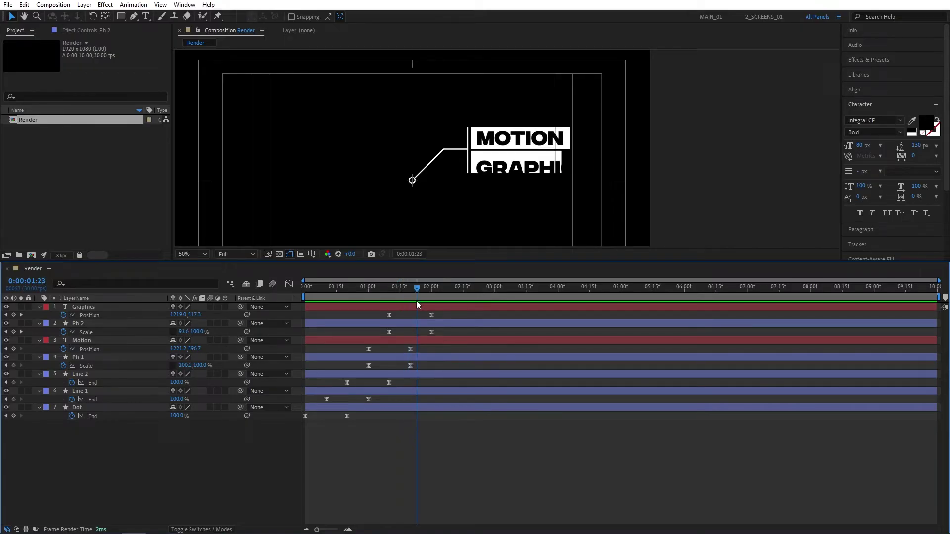
ctrl+click(96, 315)
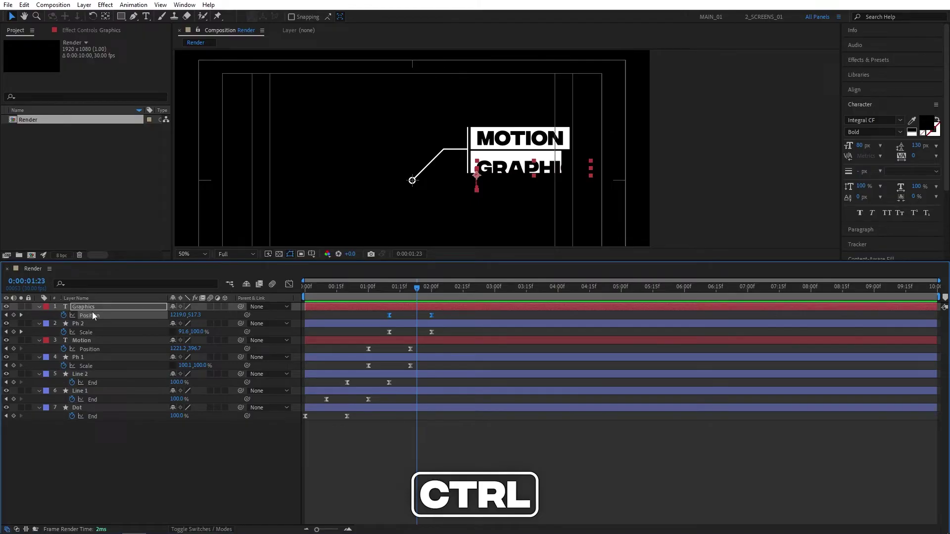
ctrl+click(92, 349)
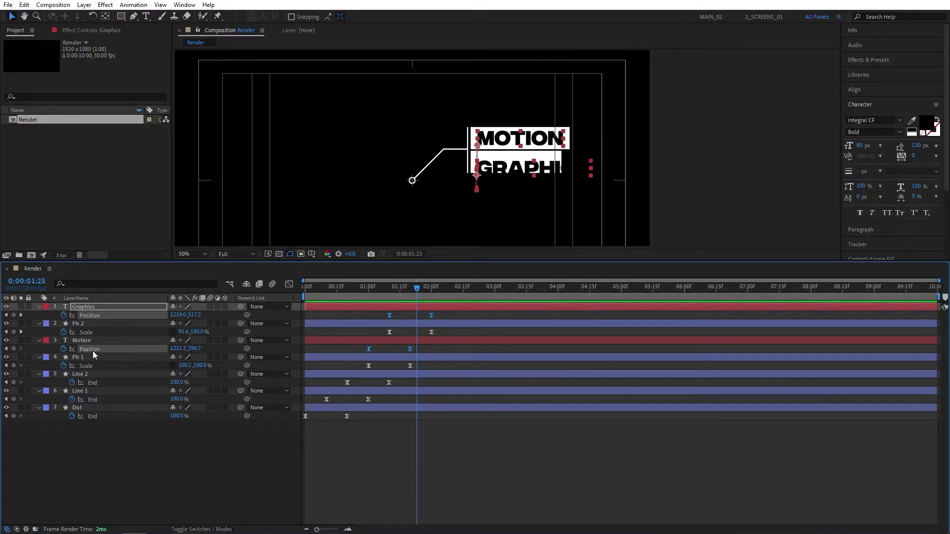
click(288, 285)
right_click(517, 379)
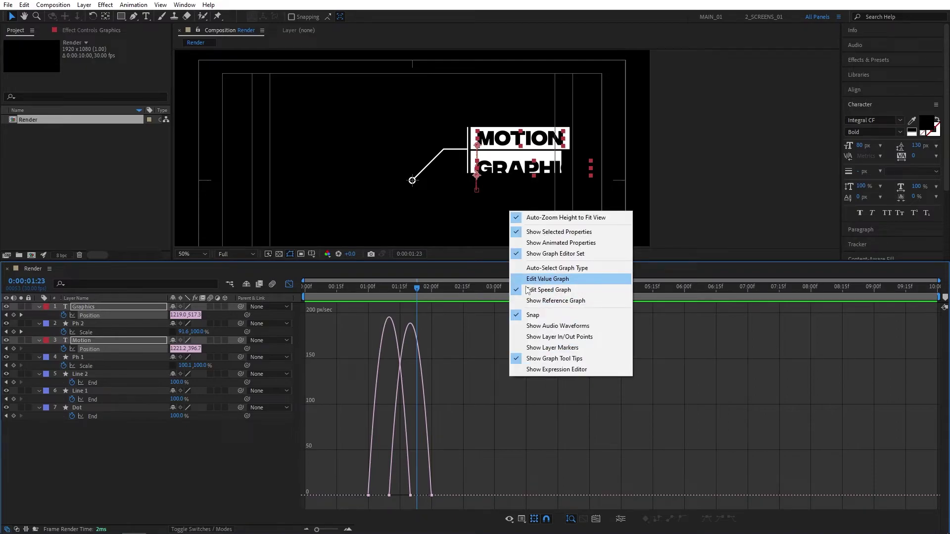
click(569, 289)
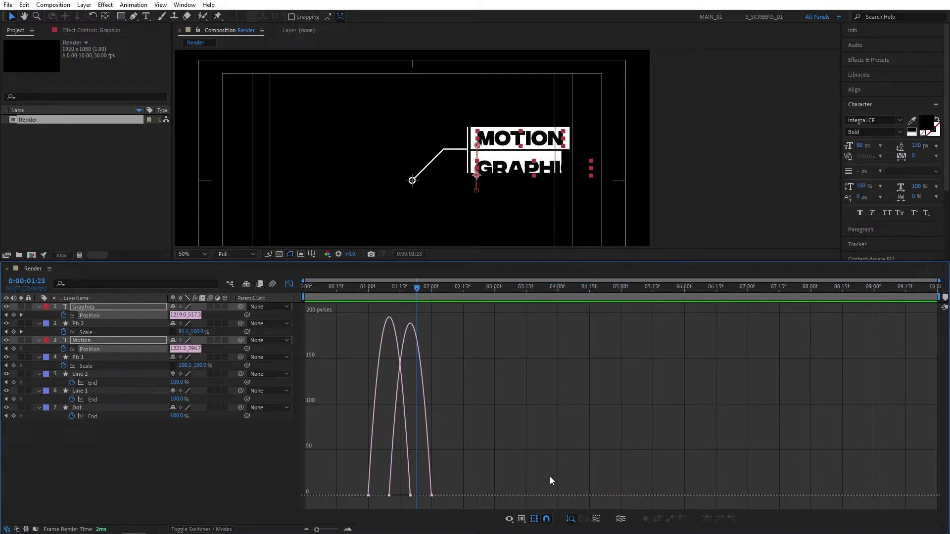
drag(551, 477, 349, 503)
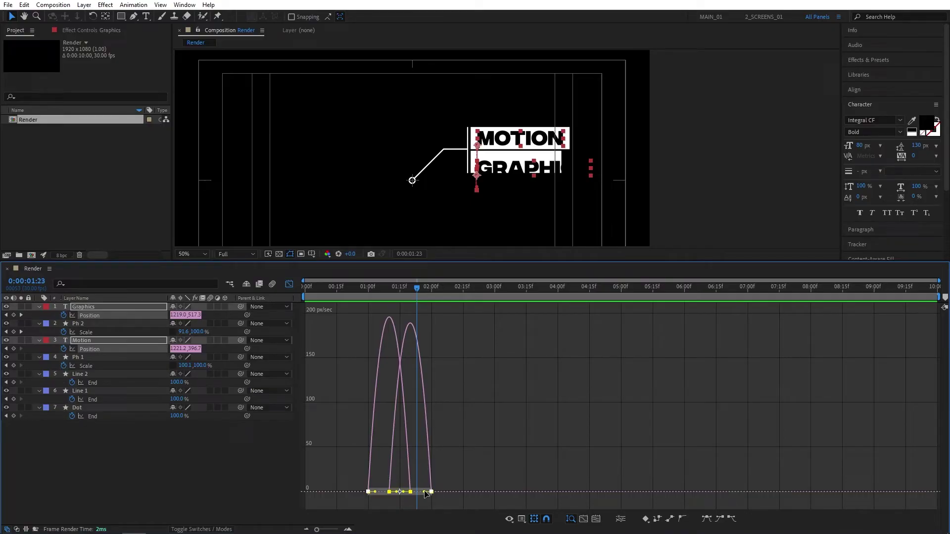
drag(425, 493, 391, 492)
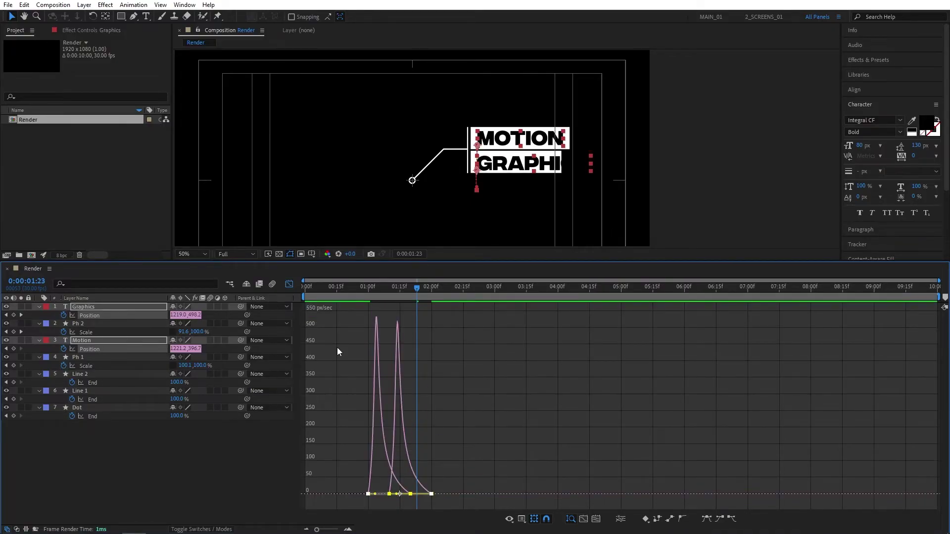
Return to the layer bars and preview the snappier MOTION and GRAPHICS reveal.
click(289, 284)
drag(343, 288, 324, 289)
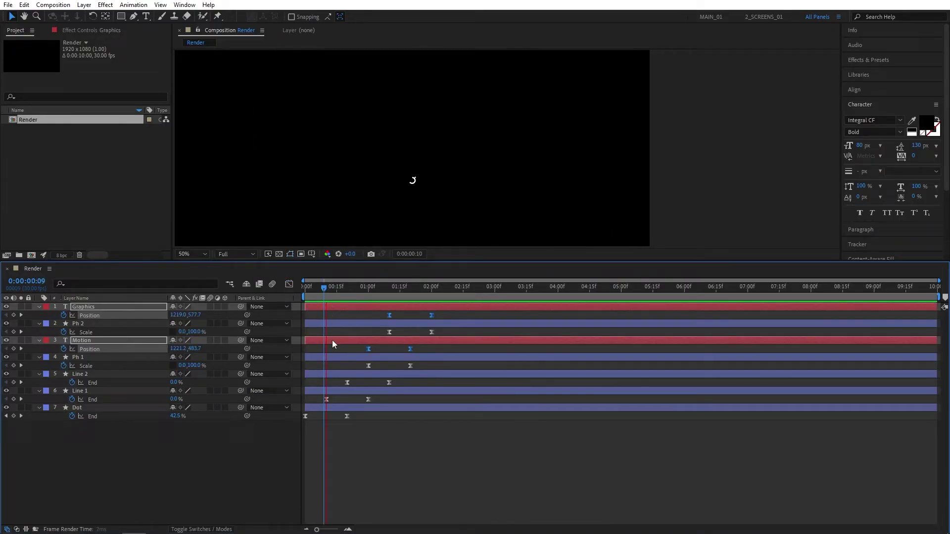
key(space)
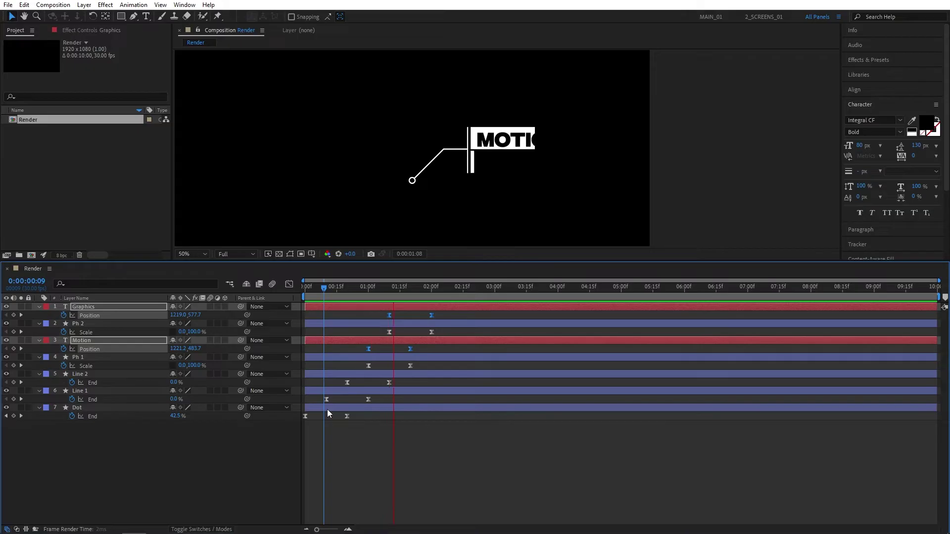
click(381, 285)
click(289, 465)
drag(382, 288, 435, 292)
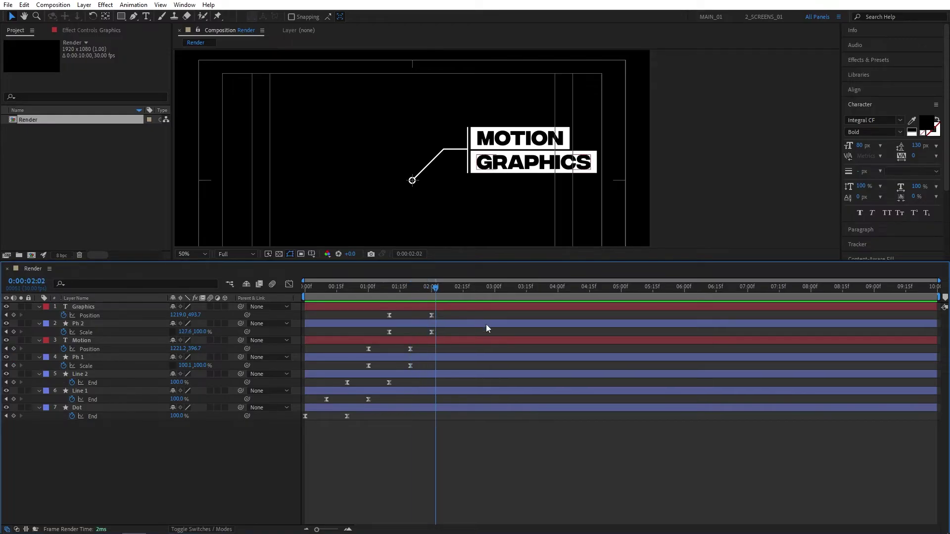
Turn on the transparency grid and apply the Set Matte effect to the Motion and Graphics layers.
click(278, 254)
mouse_move(415, 291)
mouse_down()
mouse_move(330, 287)
mouse_move(409, 290)
mouse_up()
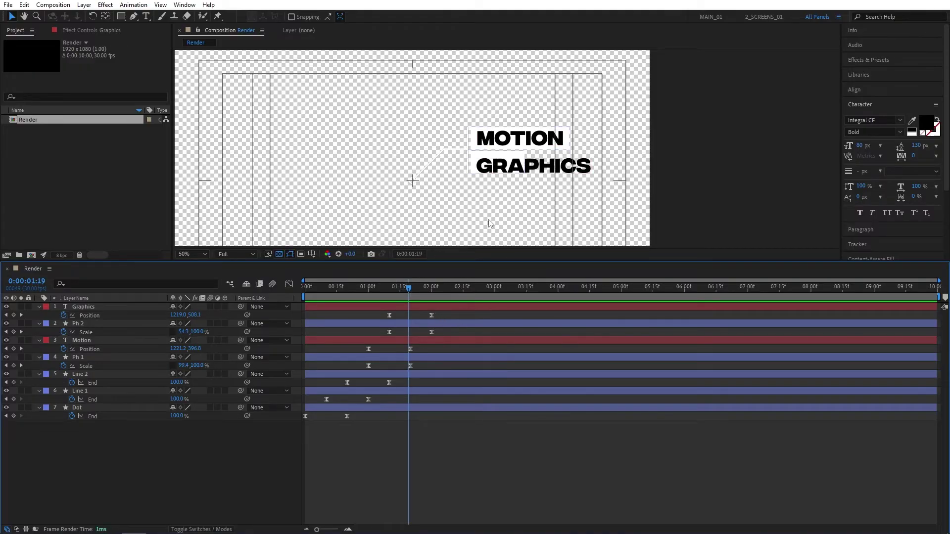
click(863, 59)
click(871, 74)
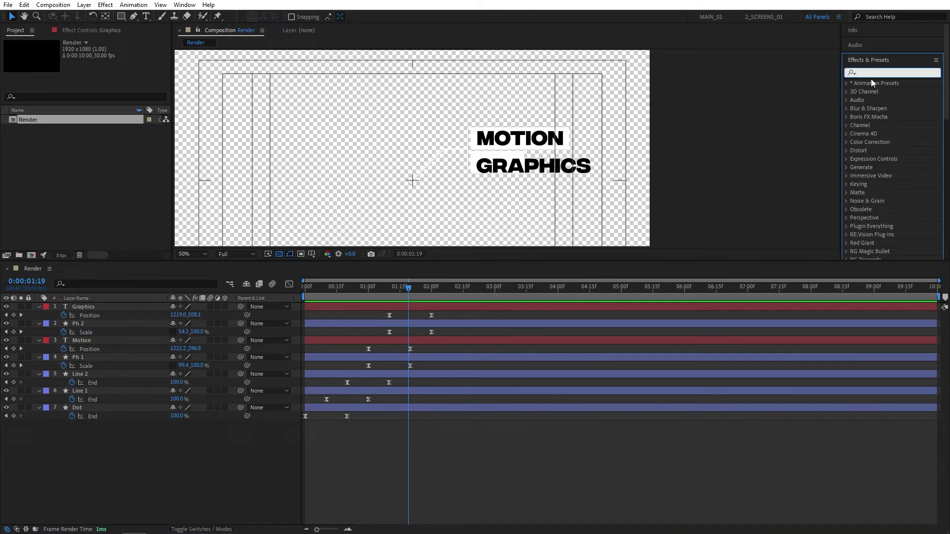
text(set mat)
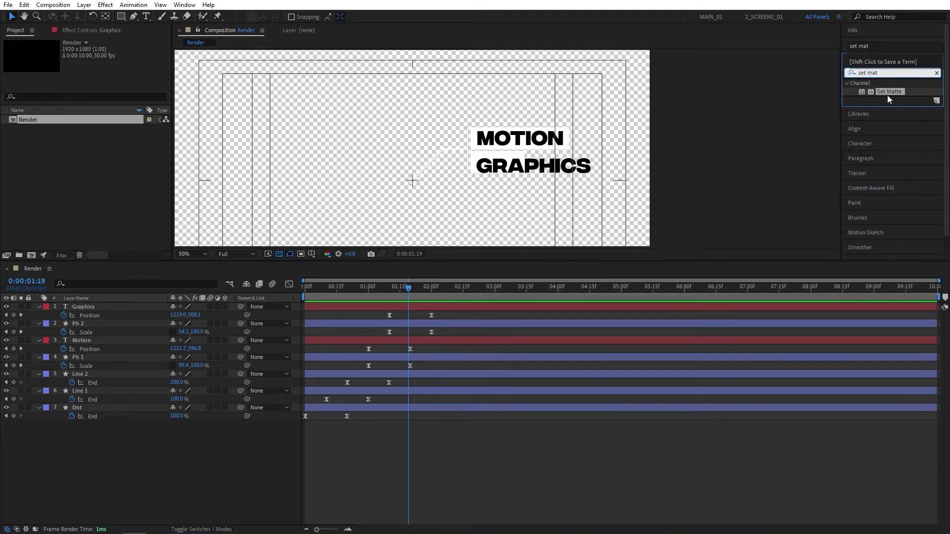
drag(887, 93, 126, 308)
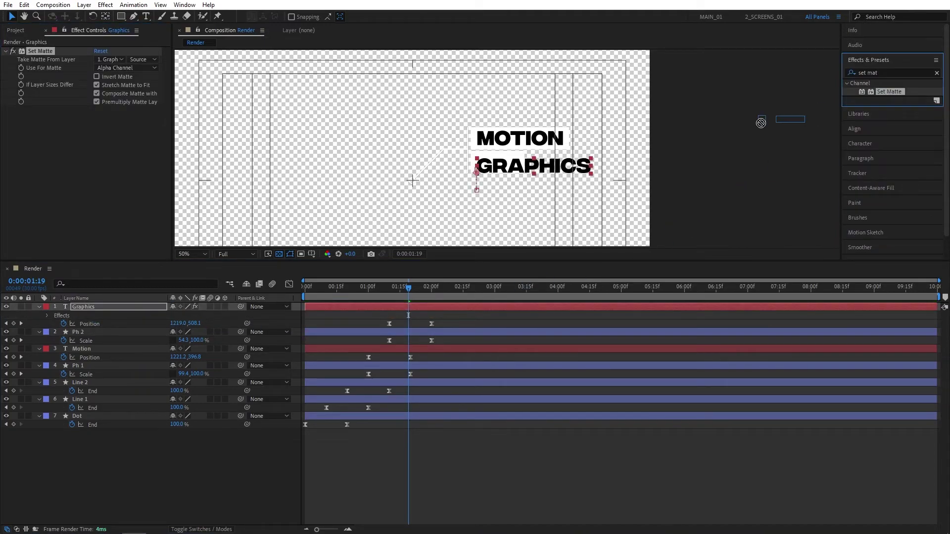
drag(761, 122, 129, 348)
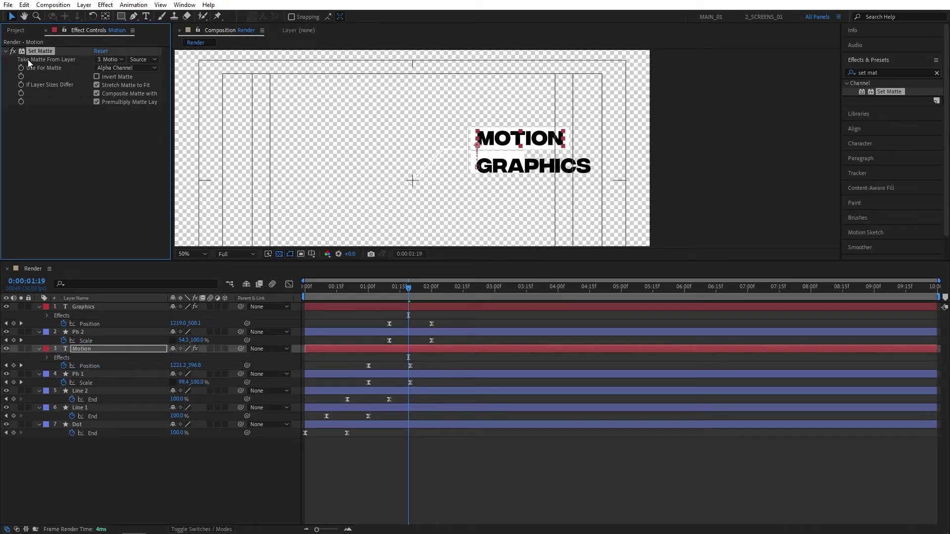
Set Take Matte From Layer to Ph 1 for Motion and Ph 2 for Graphics.
click(111, 59)
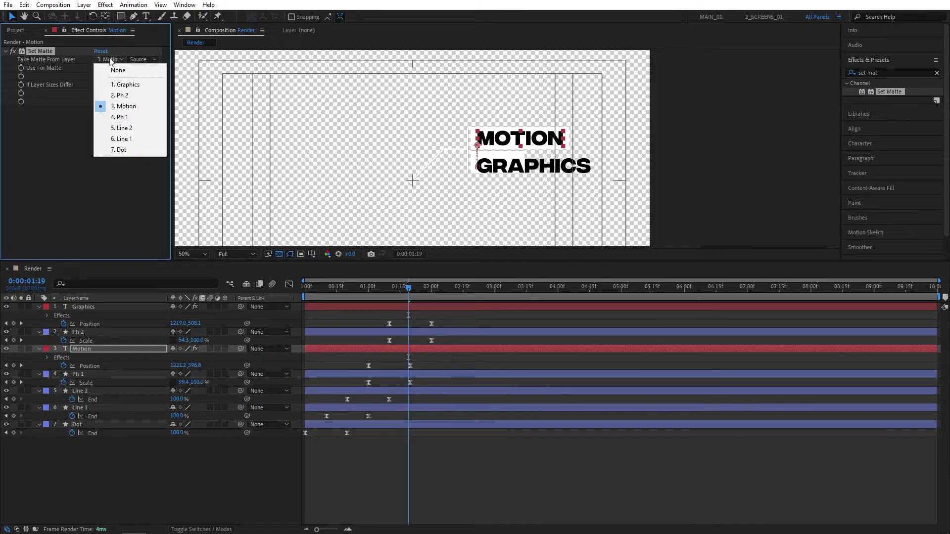
click(120, 118)
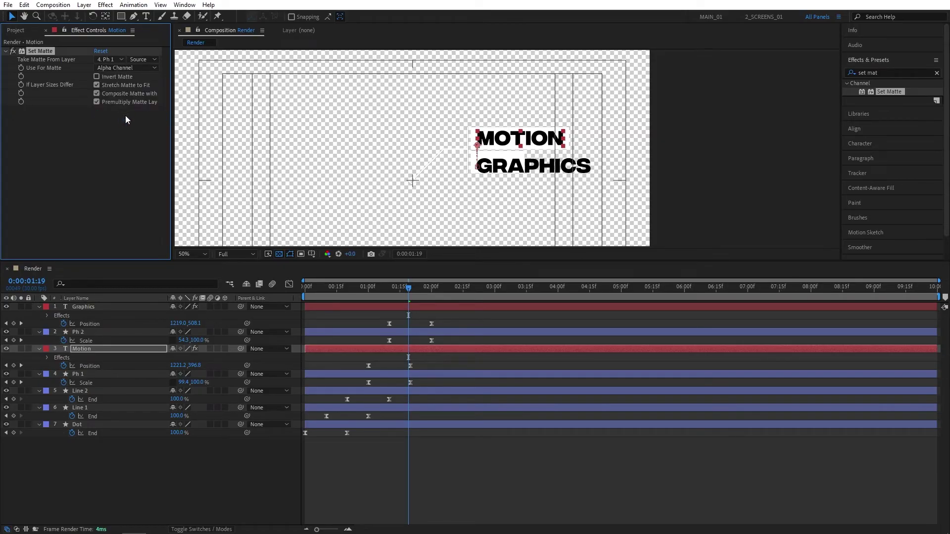
click(83, 307)
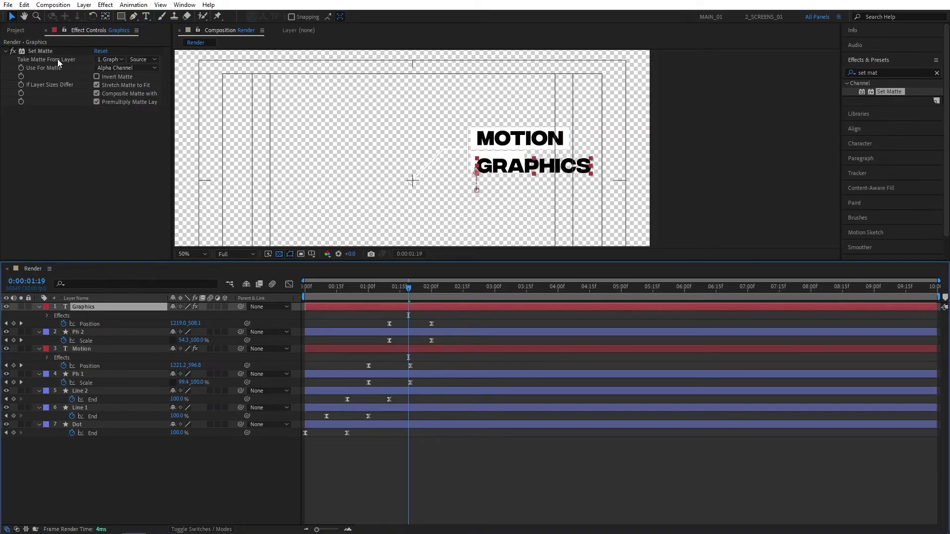
click(110, 56)
click(139, 94)
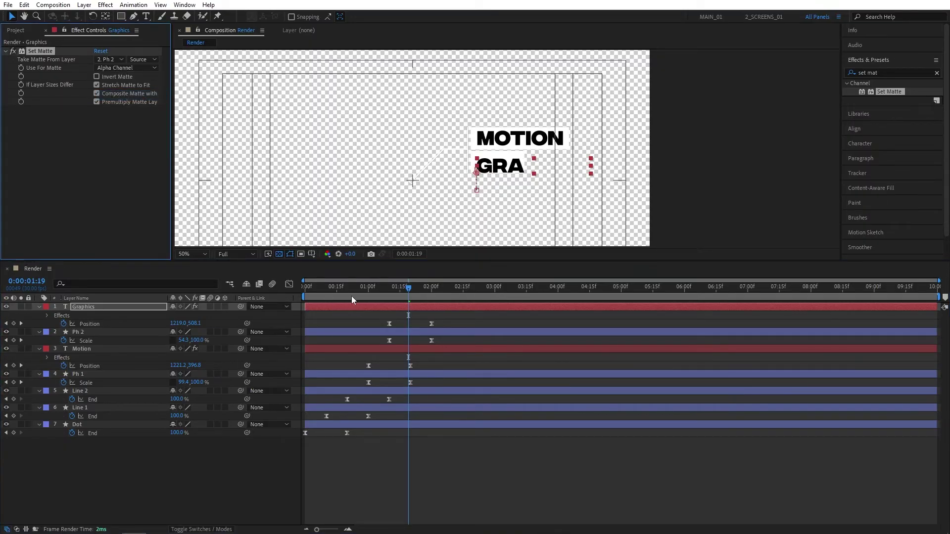
drag(351, 297, 295, 297)
Turn off the transparency grid, enlarge the Composition panel, and preview the full animation.
key(space)
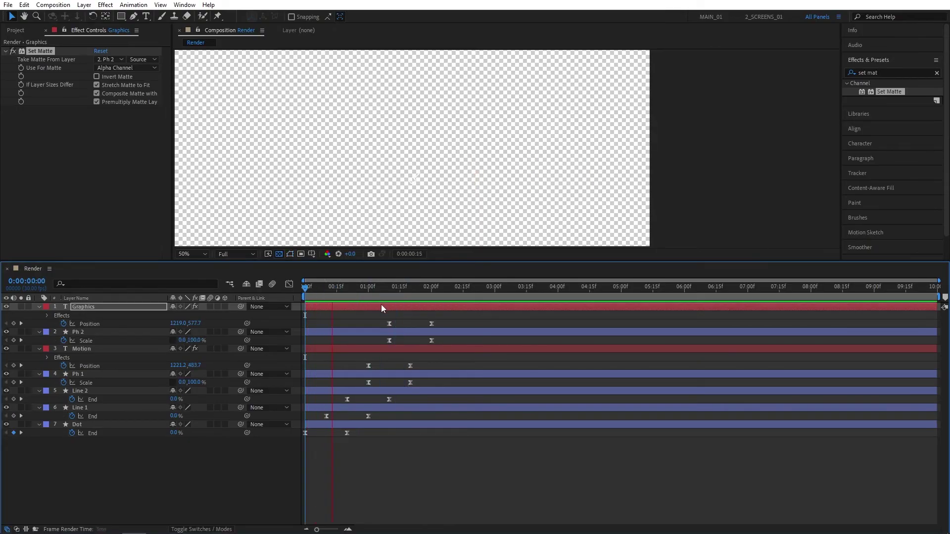
key(space)
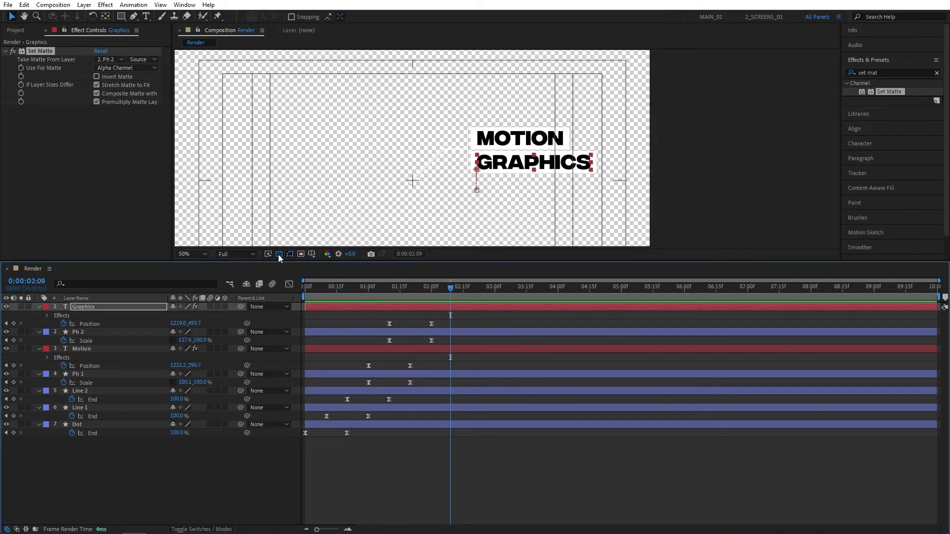
click(279, 254)
drag(414, 298, 295, 298)
click(430, 234)
key(alt+slash)
drag(466, 264, 463, 325)
key(space)
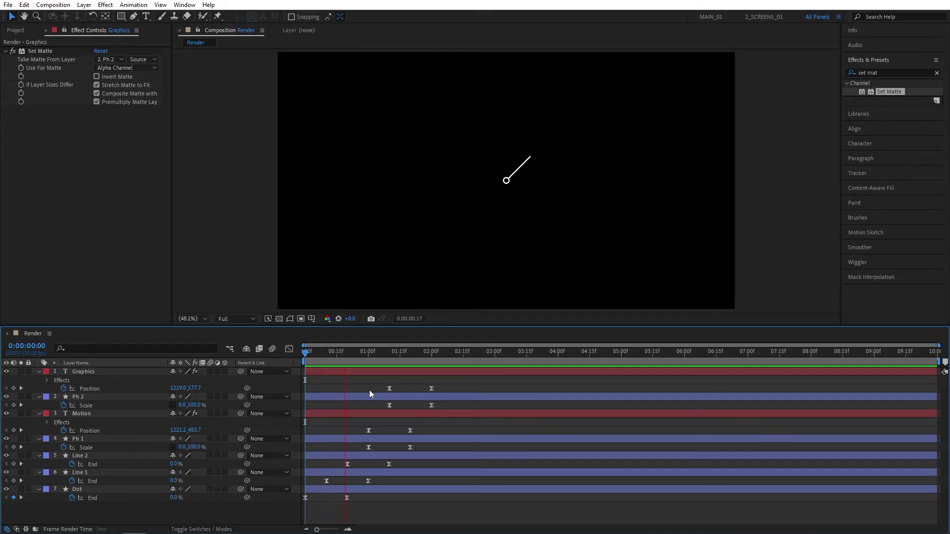
key(space)
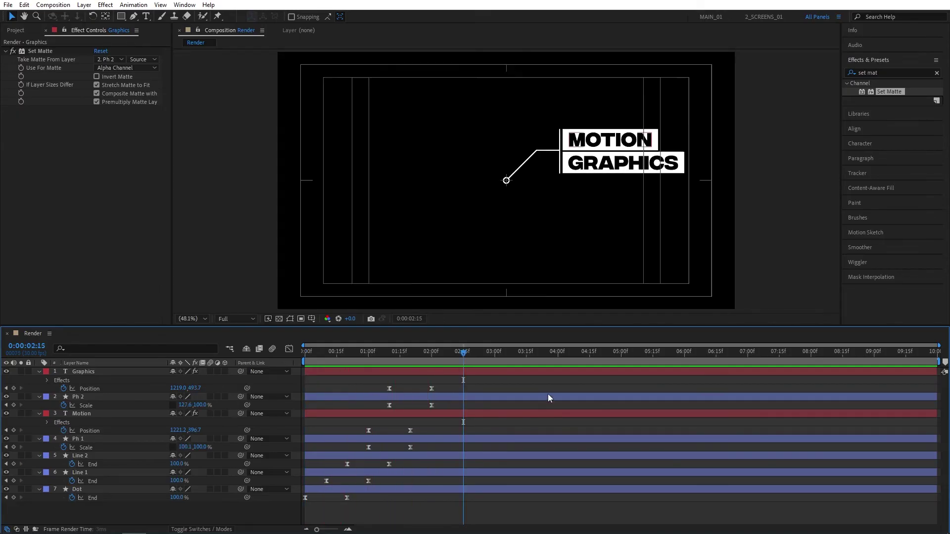
Inspect the finished title at 0:00:02:00 and scrub back to check the GRAPHICS reveal.
click(408, 353)
drag(414, 353, 431, 354)
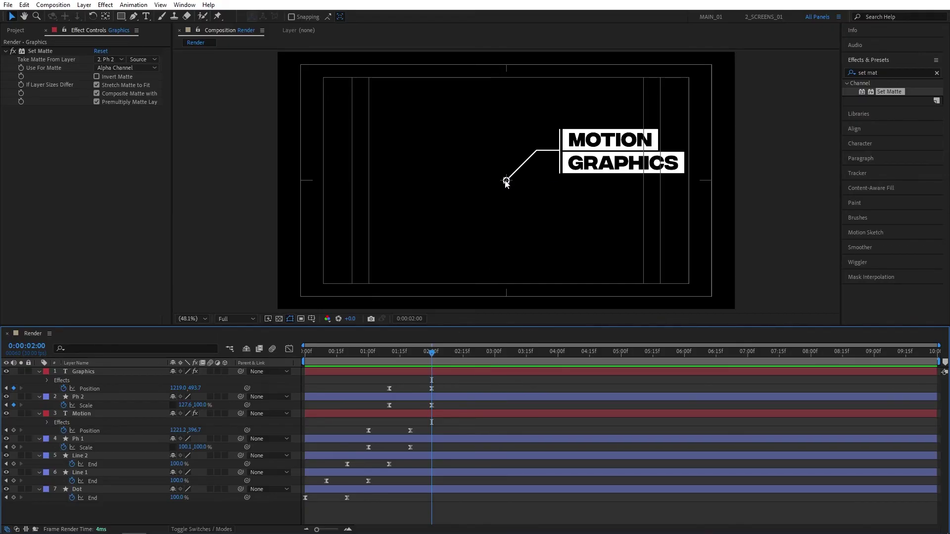
scroll(507, 183, up, 3)
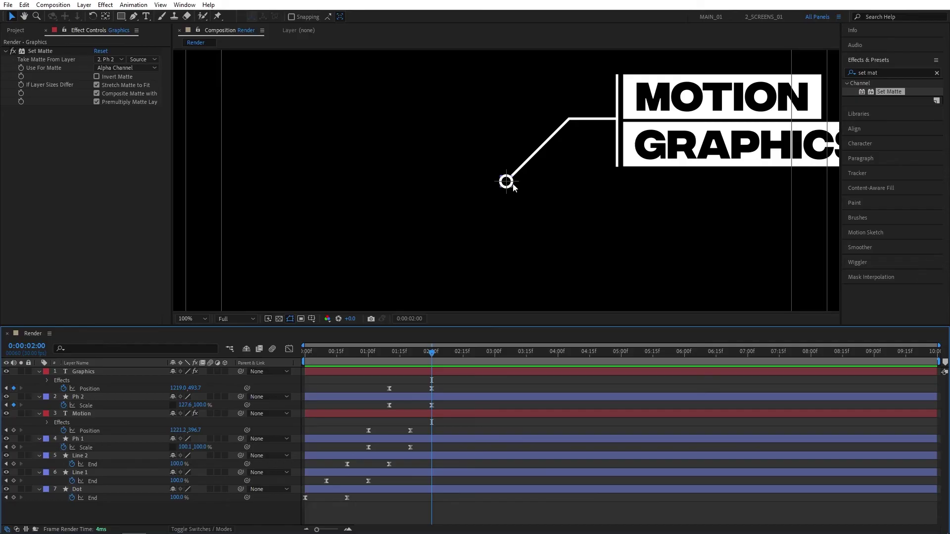
key(shift+slash)
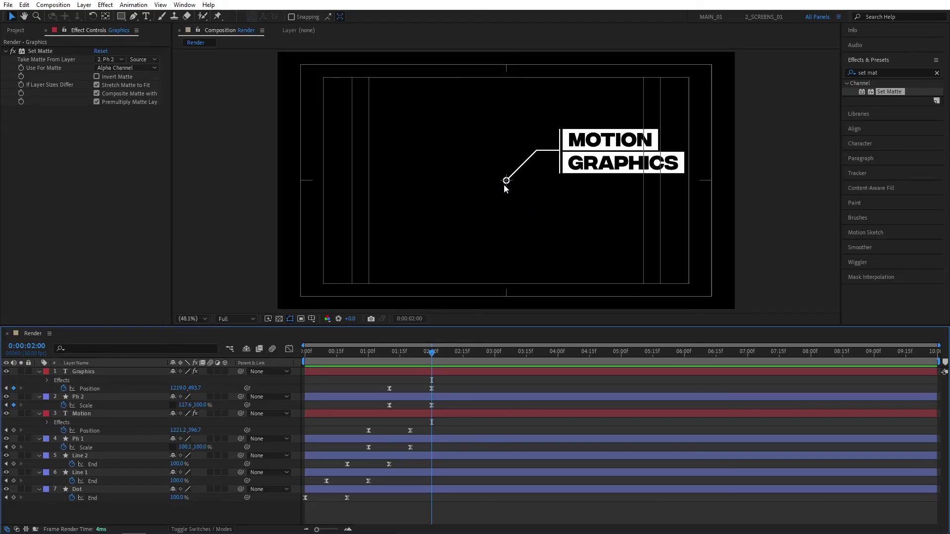
scroll(507, 184, up, 3)
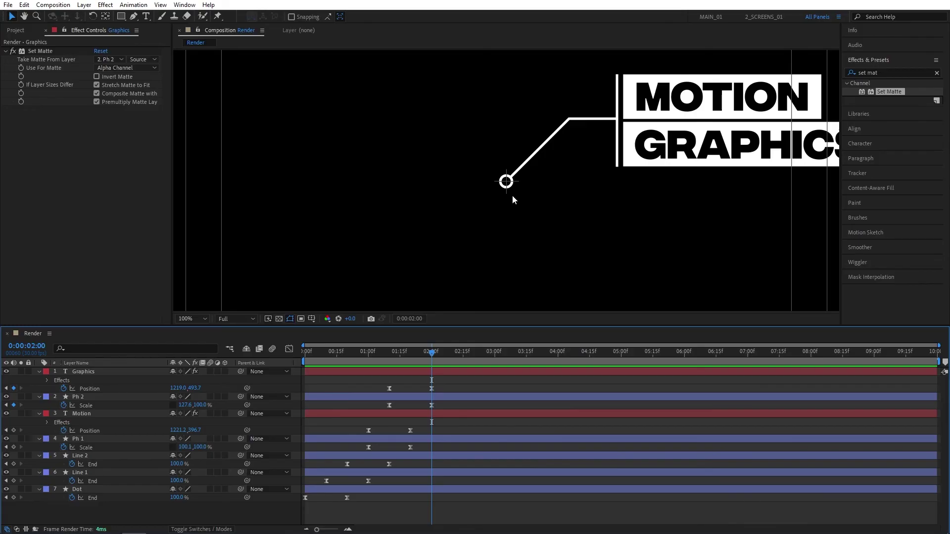
key(shift+slash)
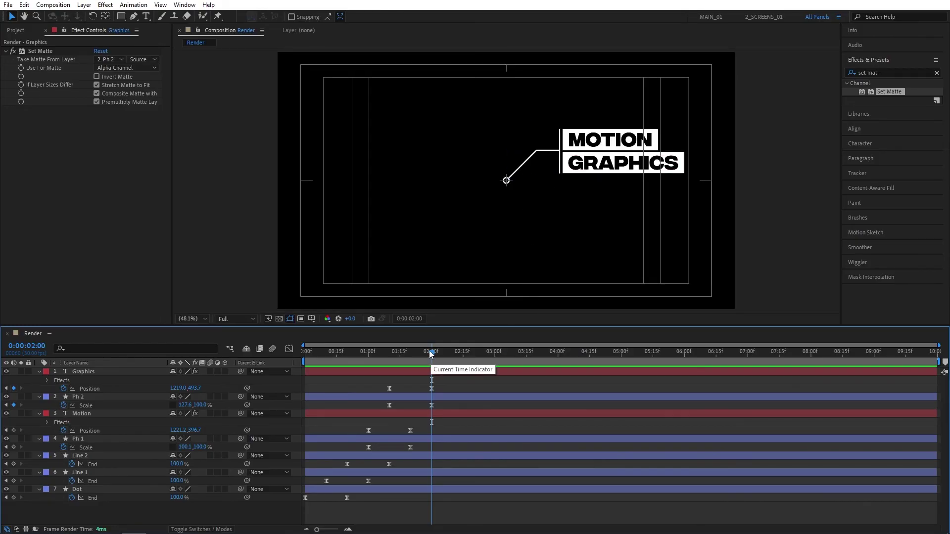
drag(431, 357, 385, 355)
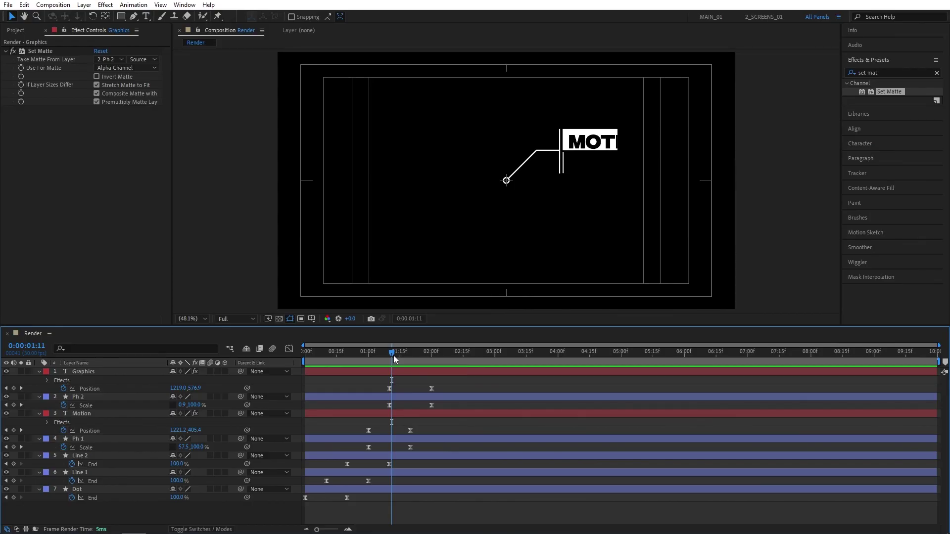
drag(393, 354, 430, 355)
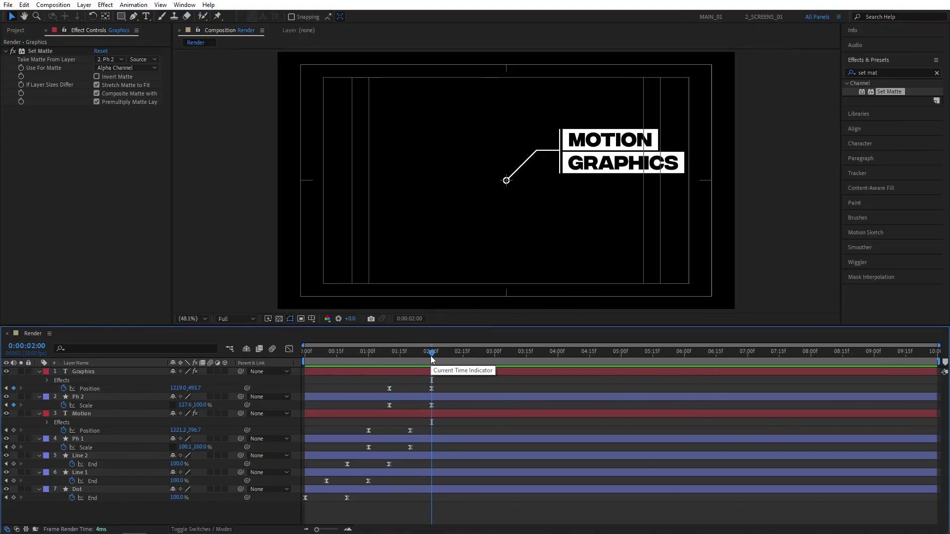